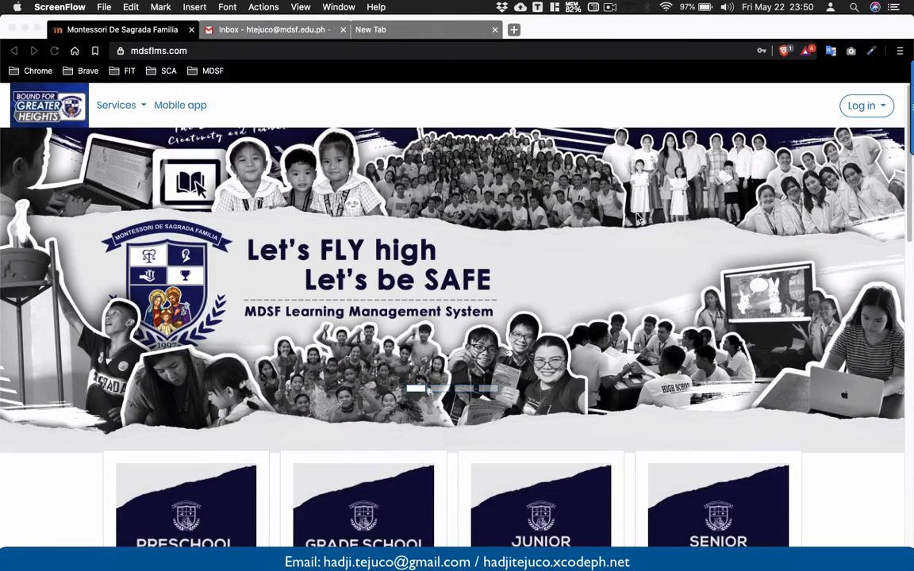
Log in to the school LMS using the saved teacher account credentials.
{"action": "left_click", "coordinate": [853, 107]}
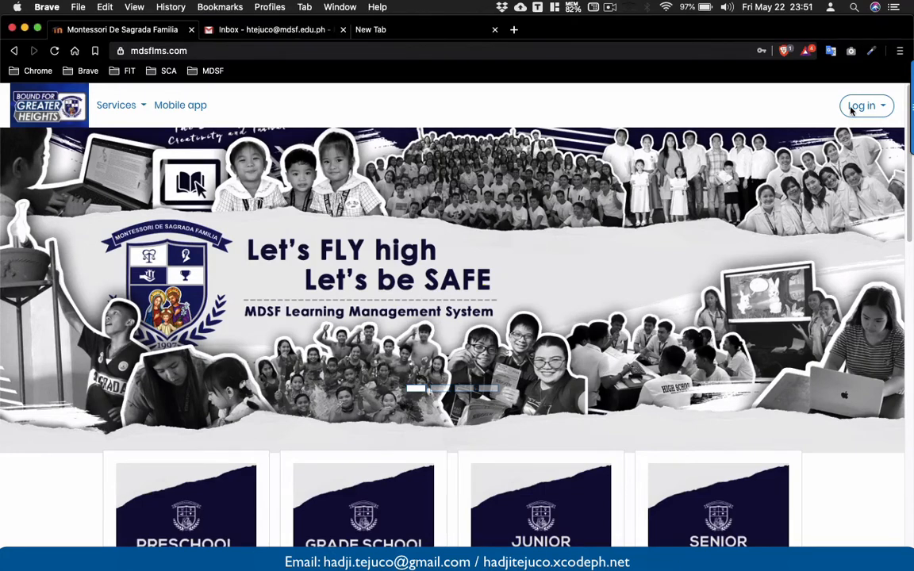
{"action": "left_click", "coordinate": [876, 108]}
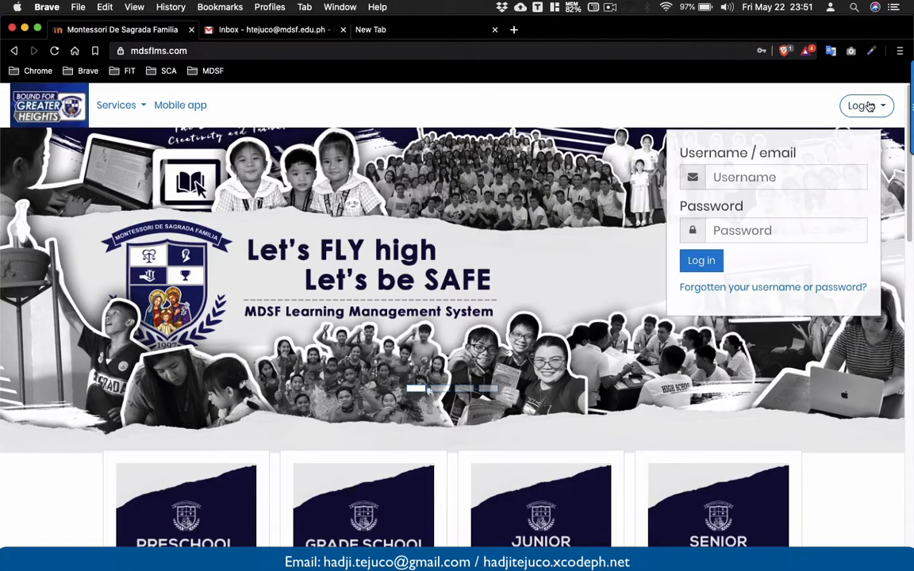
{"action": "left_click", "coordinate": [870, 106]}
{"action": "left_click", "coordinate": [870, 107]}
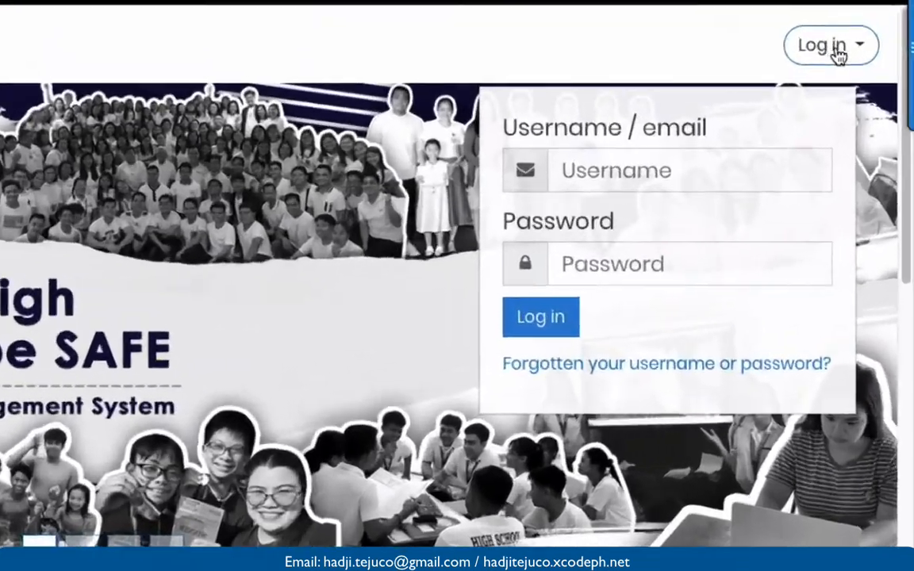
{"action": "left_click", "coordinate": [589, 167]}
{"action": "left_click", "coordinate": [627, 168]}
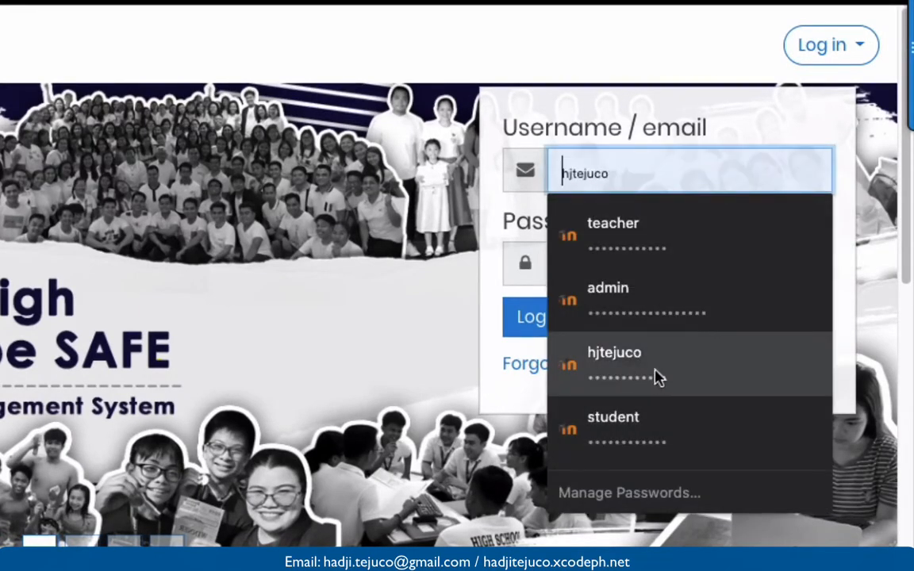
{"action": "left_click", "coordinate": [638, 240]}
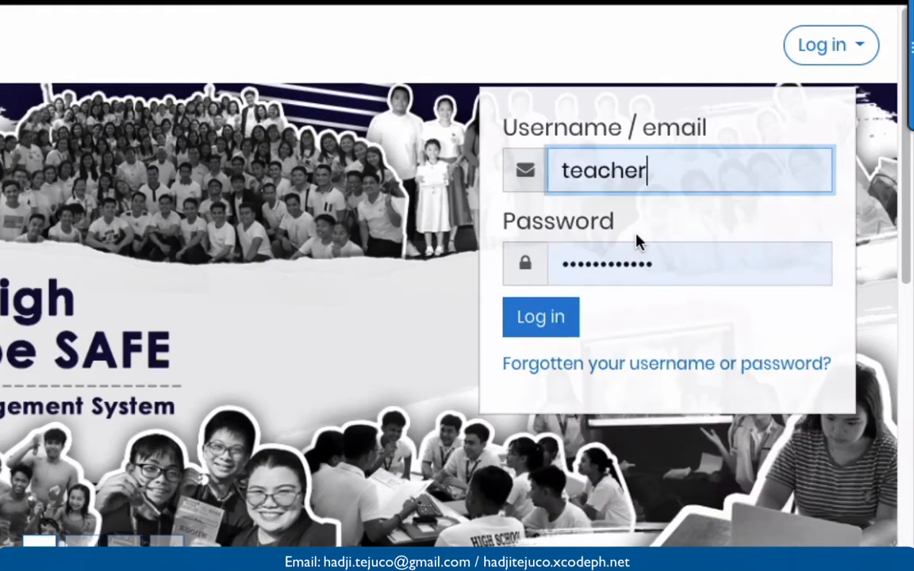
{"action": "left_click", "coordinate": [566, 333]}
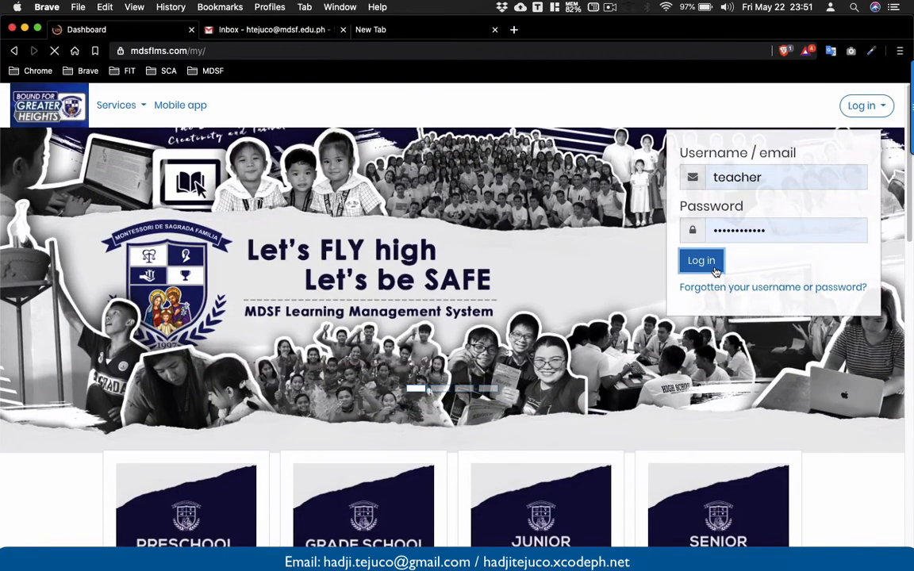
Open the Demo Course from the dashboard's recently accessed courses.
{"action": "scroll", "coordinate": [716, 272], "scroll_direction": "down", "scroll_amount": 3}
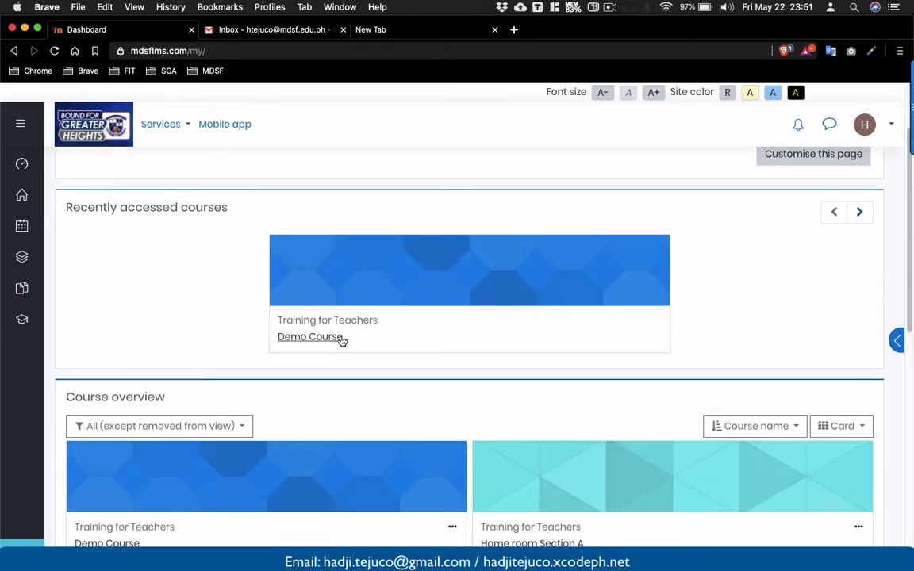
{"action": "left_click", "coordinate": [339, 338]}
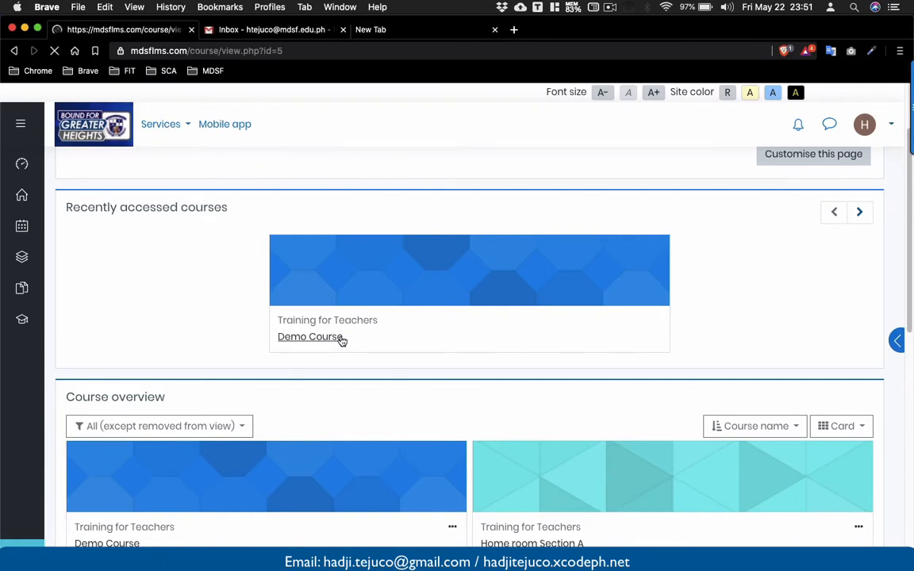
Turn editing on for the Demo Course.
{"action": "scroll", "coordinate": [342, 342], "scroll_direction": "down", "scroll_amount": 5}
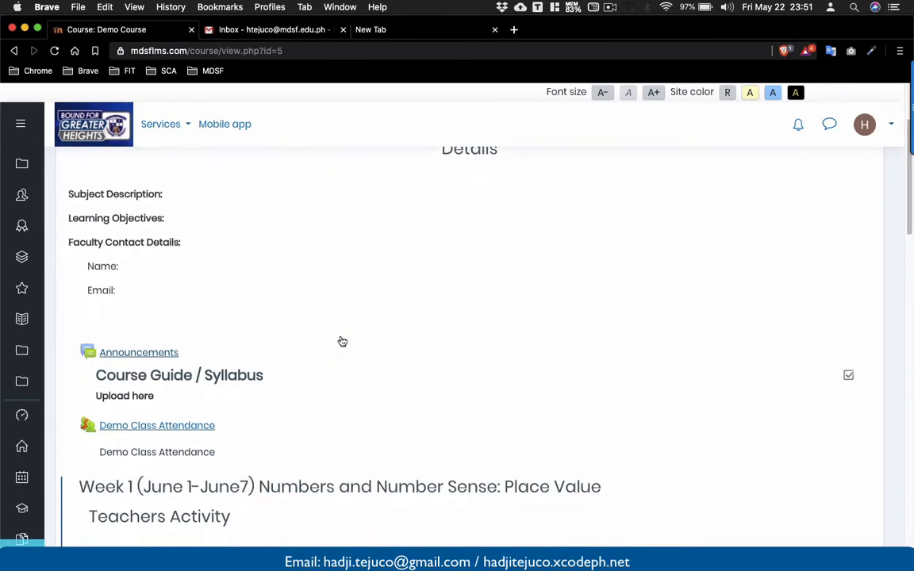
{"action": "scroll", "coordinate": [342, 341], "scroll_direction": "up", "scroll_amount": 1}
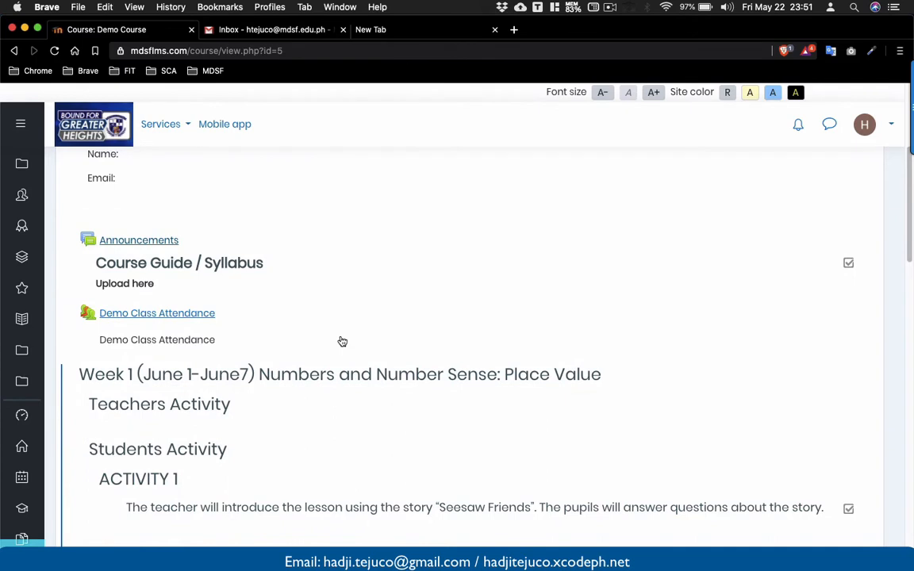
{"action": "scroll", "coordinate": [216, 295], "scroll_direction": "up", "scroll_amount": 2}
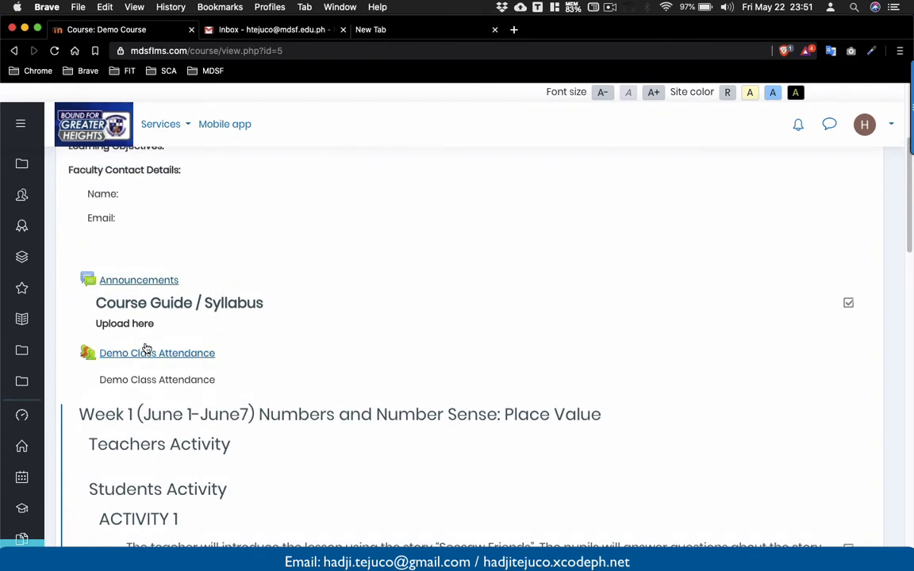
{"action": "scroll", "coordinate": [134, 304], "scroll_direction": "up", "scroll_amount": 4}
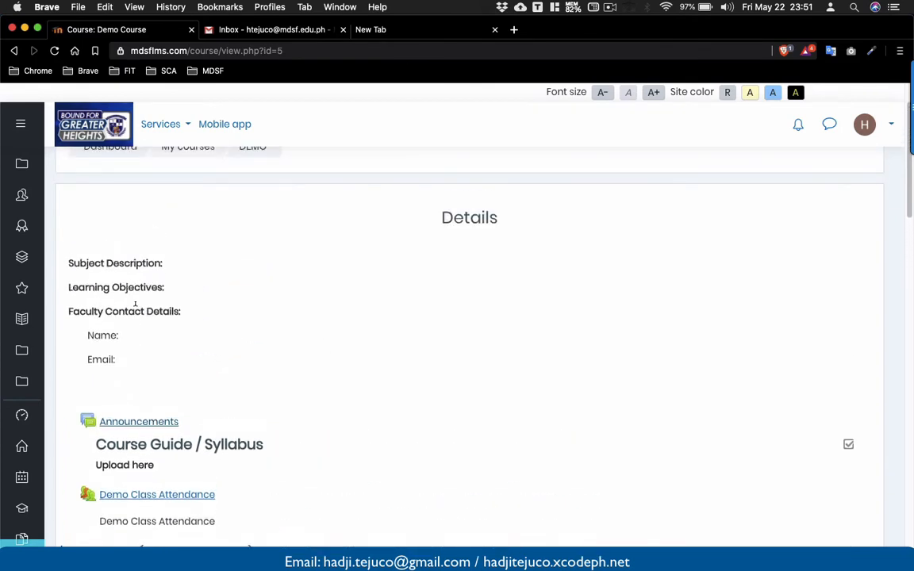
{"action": "scroll", "coordinate": [134, 306], "scroll_direction": "down", "scroll_amount": 1}
{"action": "scroll", "coordinate": [135, 310], "scroll_direction": "up", "scroll_amount": 3}
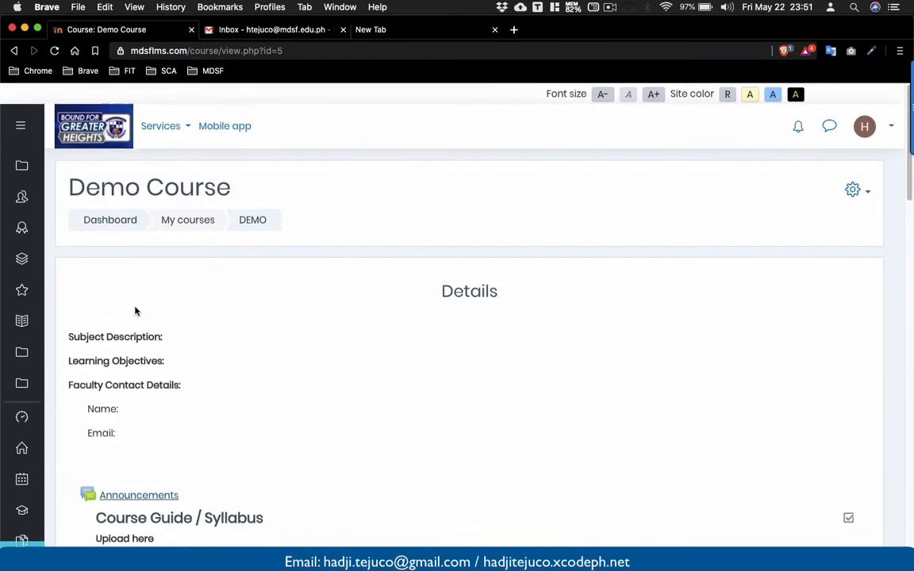
{"action": "left_click", "coordinate": [865, 192]}
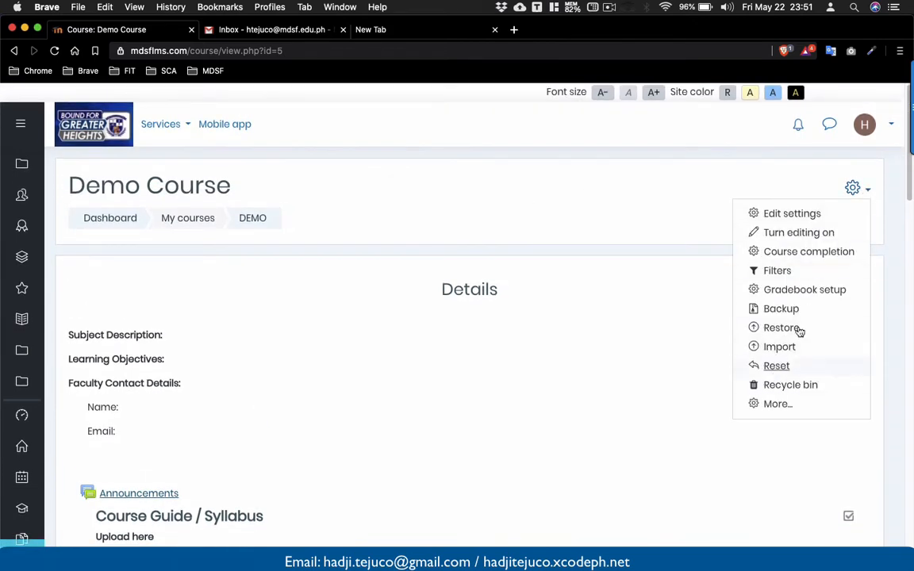
{"action": "left_click", "coordinate": [800, 234]}
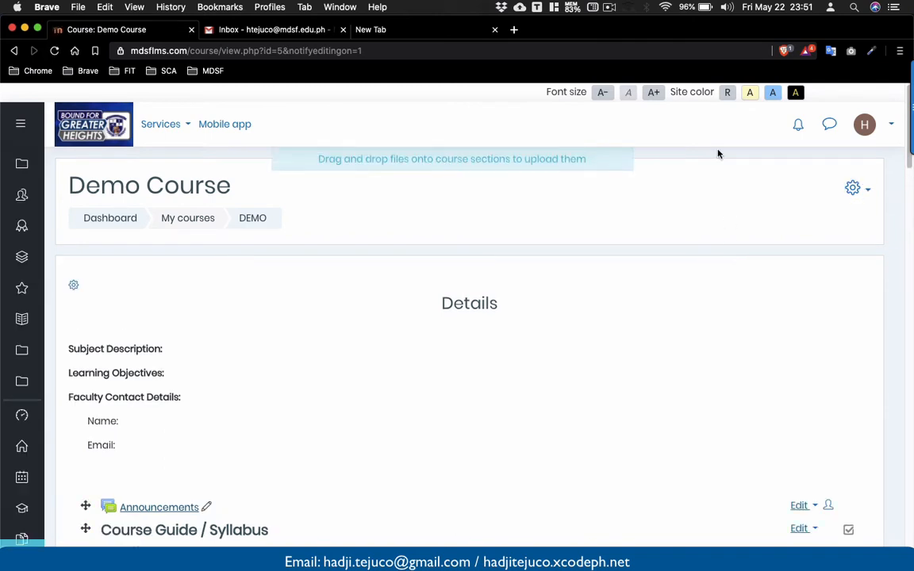
Switch to the Gmail tab and open Google Calendar from the apps launcher.
{"action": "left_click", "coordinate": [287, 31]}
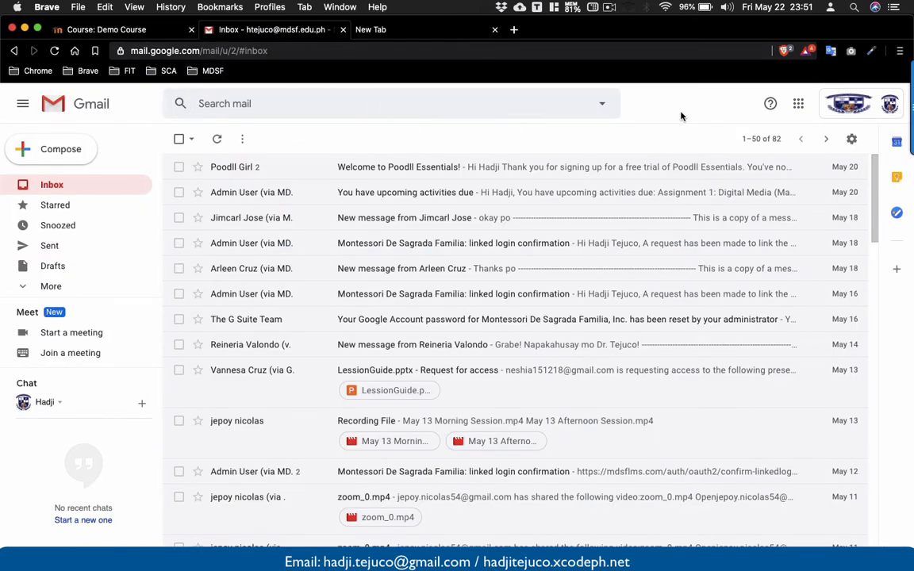
{"action": "left_click", "coordinate": [799, 112]}
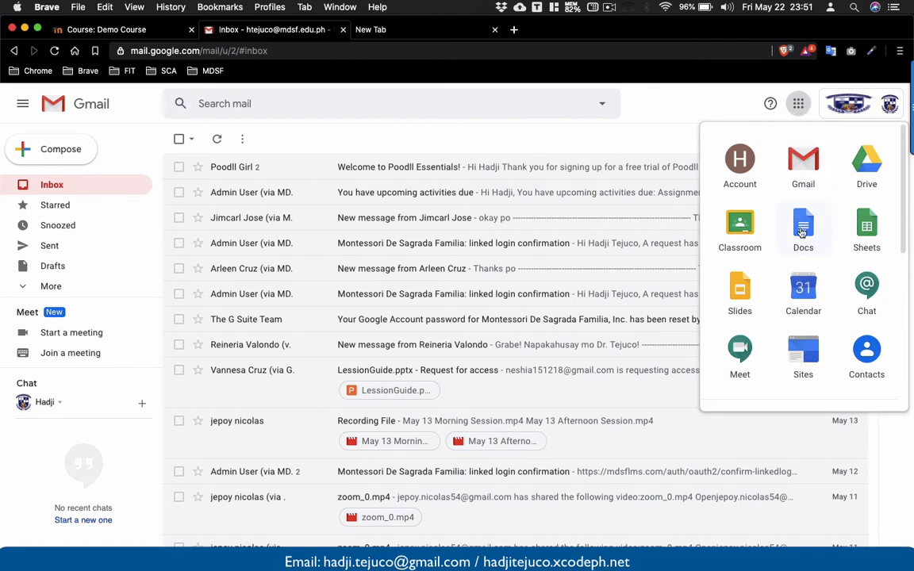
{"action": "left_click", "coordinate": [805, 296]}
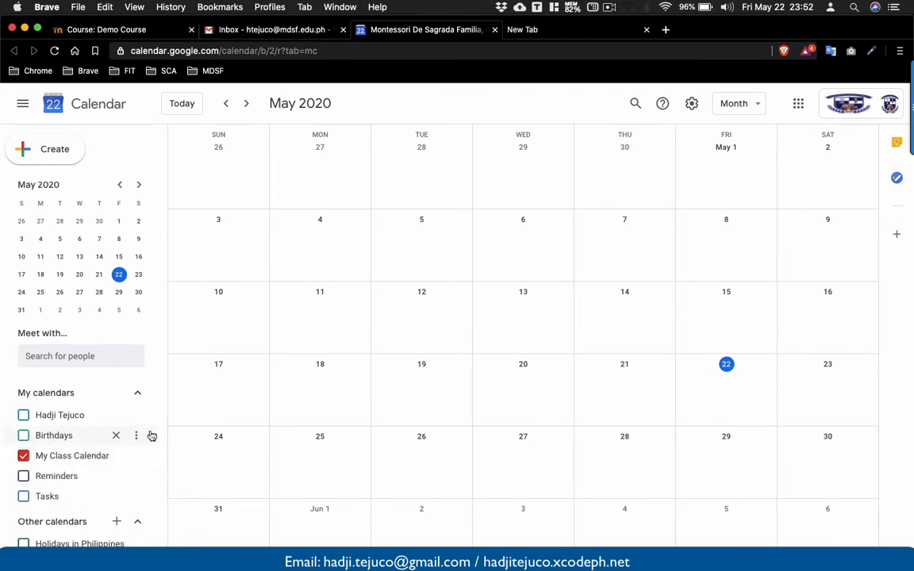
Hide My Class Calendar and toggle the personal calendar's visibility on and off.
{"action": "left_click", "coordinate": [24, 456]}
{"action": "left_click", "coordinate": [24, 415]}
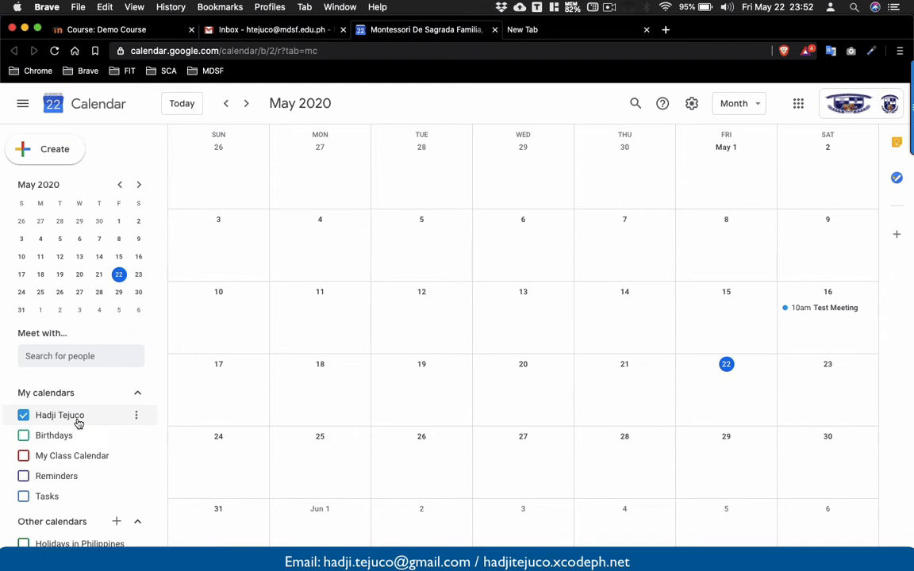
{"action": "left_click", "coordinate": [24, 415]}
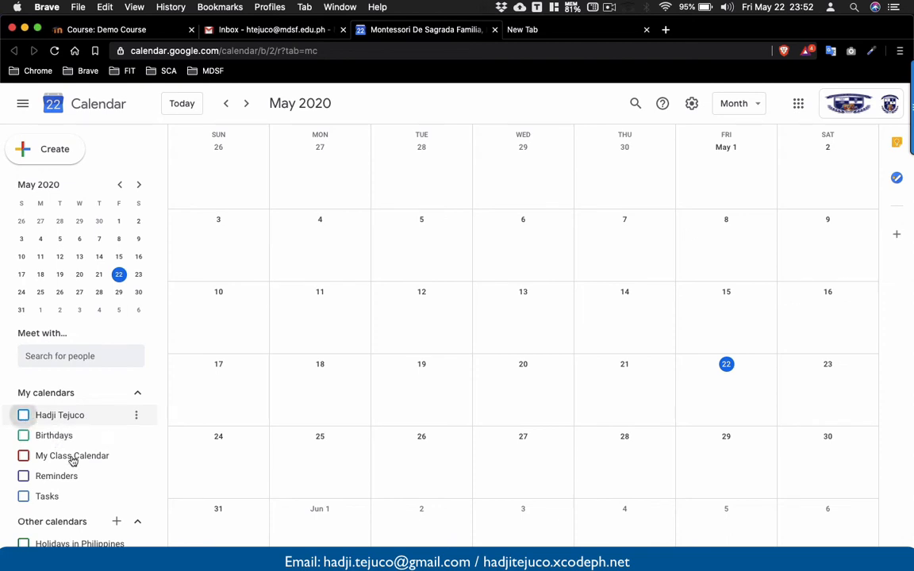
Create a new calendar named Class calendar 2020, using the same text as its description.
{"action": "left_click", "coordinate": [117, 522]}
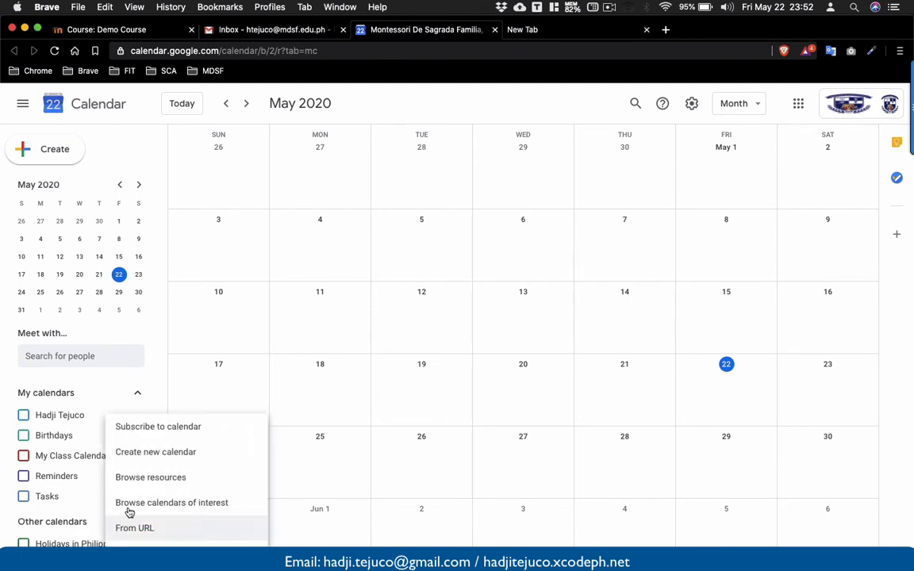
{"action": "left_click", "coordinate": [135, 457]}
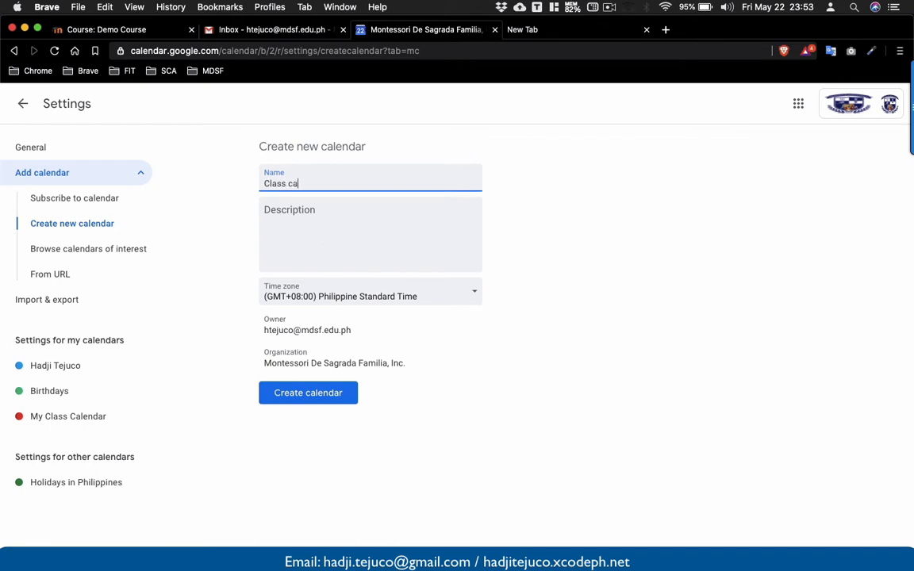
{"action": "type", "text": "dar 2020"}
{"action": "left_click_drag", "start_coordinate": [346, 183], "coordinate": [248, 187]}
{"action": "key", "text": "super+c"}
{"action": "left_click", "coordinate": [369, 208]}
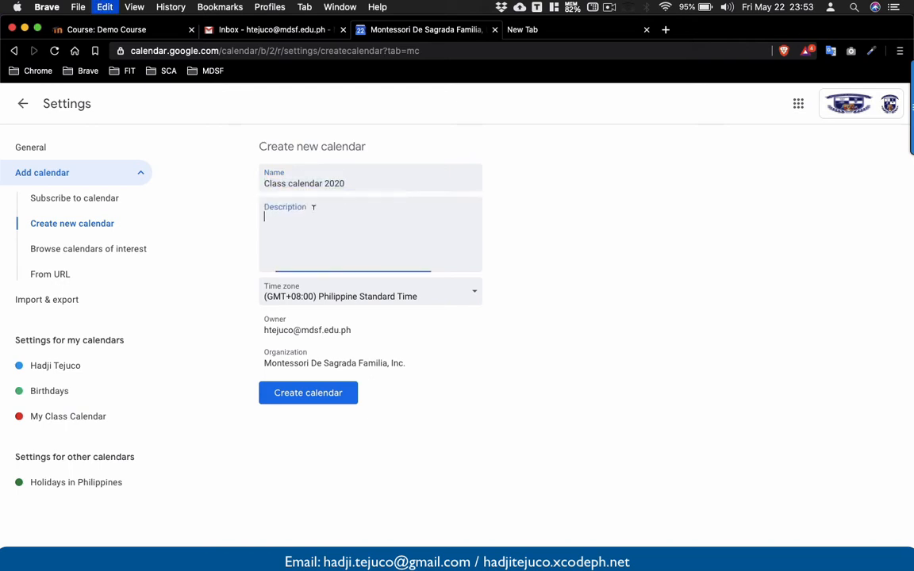
{"action": "key", "text": "super+v"}
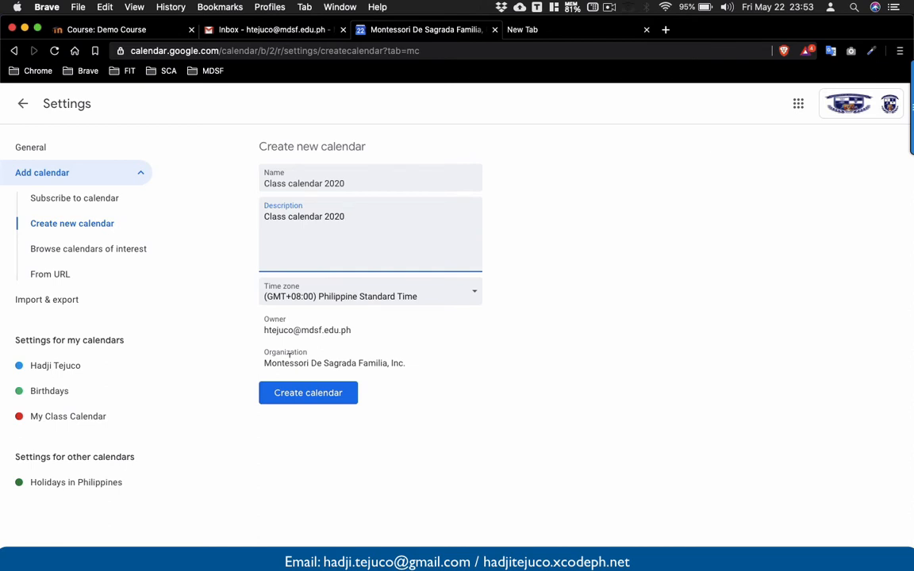
{"action": "left_click", "coordinate": [295, 402]}
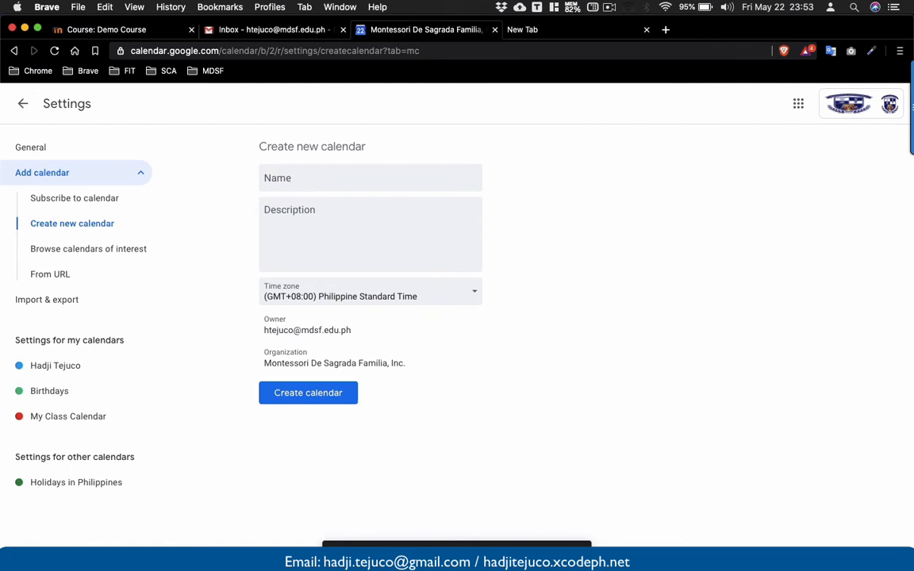
Open the settings and sharing page of Class calendar 2020.
{"action": "left_click", "coordinate": [559, 555]}
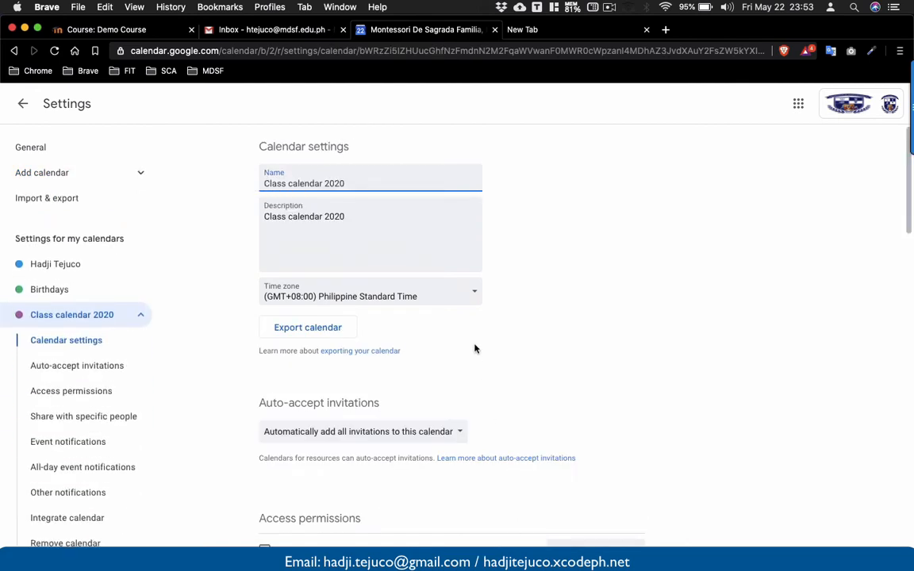
{"action": "left_click", "coordinate": [21, 108]}
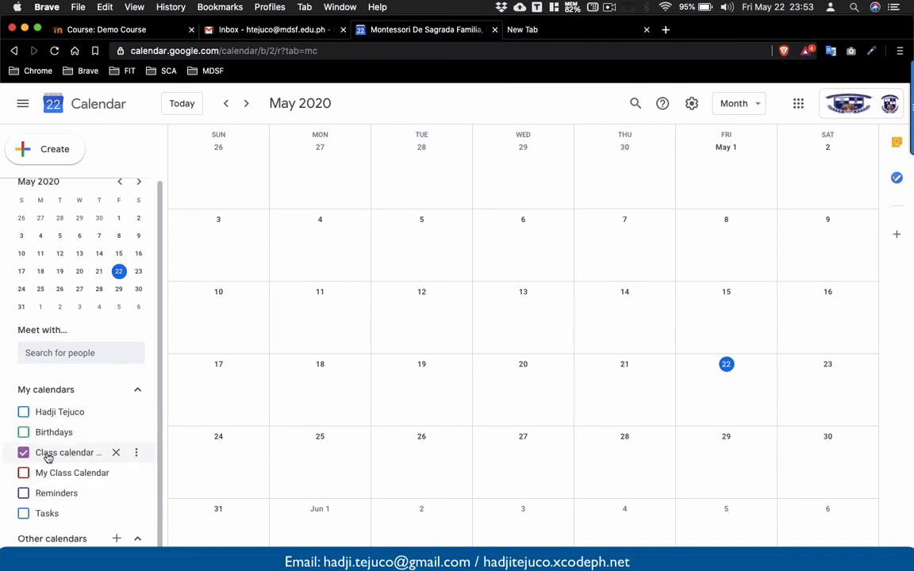
{"action": "left_click", "coordinate": [137, 455]}
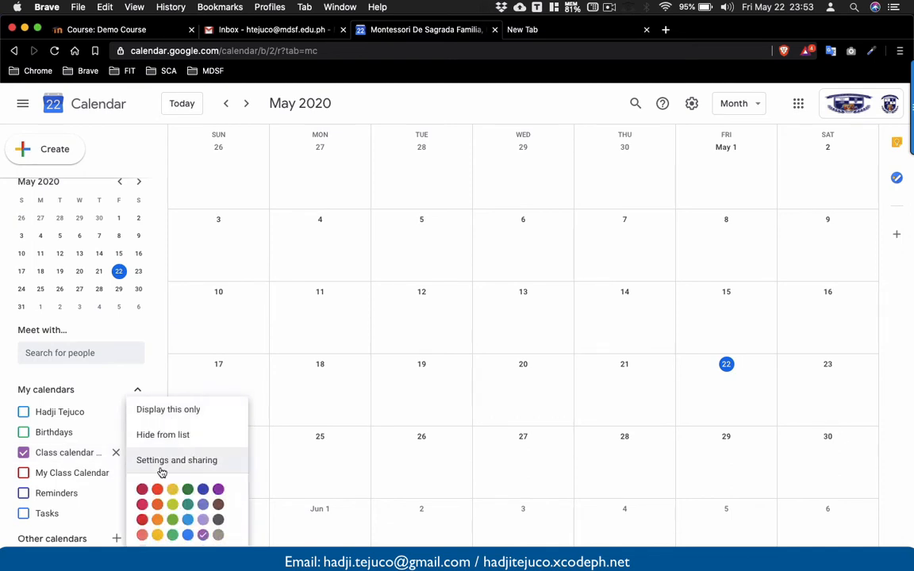
{"action": "left_click", "coordinate": [163, 468]}
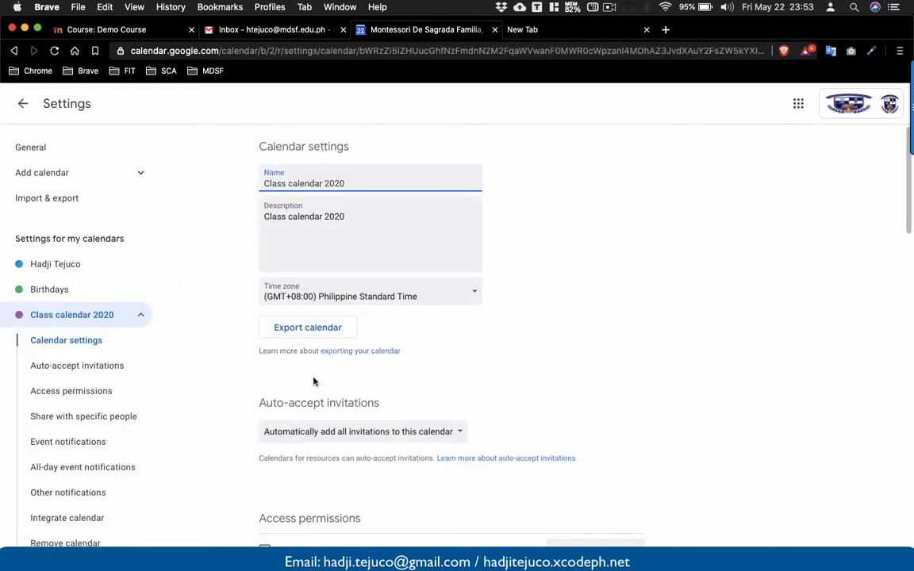
Make Class calendar 2020 available to public and confirm the warning.
{"action": "scroll", "coordinate": [313, 380], "scroll_direction": "down", "scroll_amount": 2}
{"action": "scroll", "coordinate": [314, 382], "scroll_direction": "down", "scroll_amount": 5}
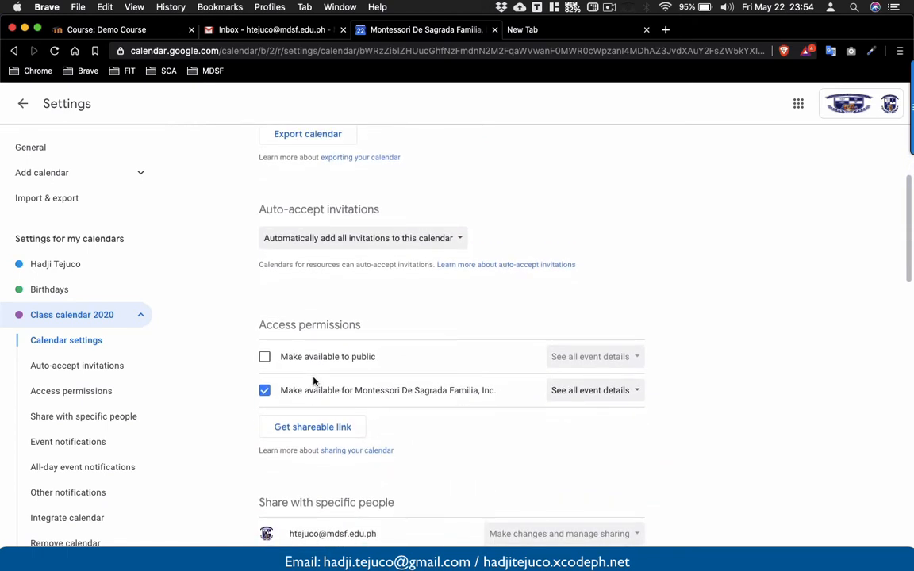
{"action": "scroll", "coordinate": [313, 382], "scroll_direction": "up", "scroll_amount": 3}
{"action": "scroll", "coordinate": [314, 382], "scroll_direction": "down", "scroll_amount": 4}
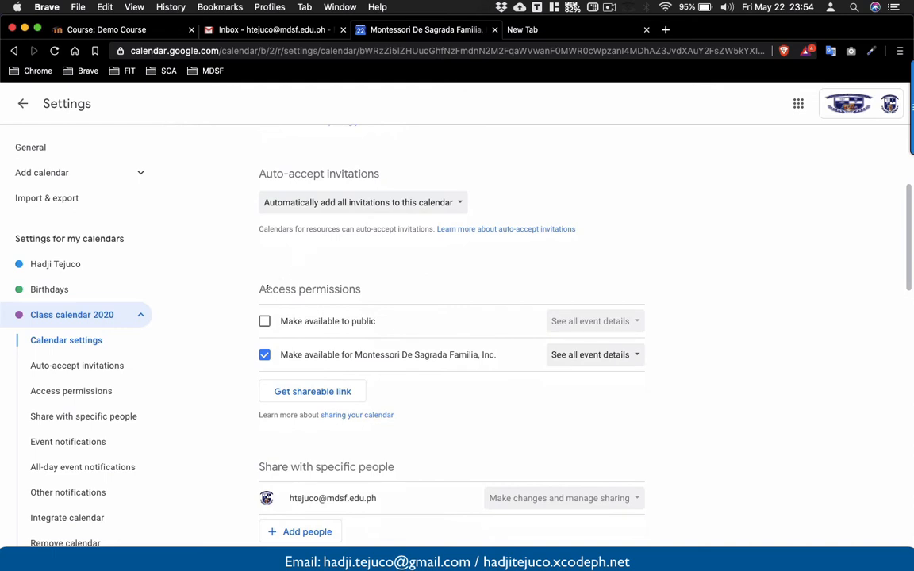
{"action": "scroll", "coordinate": [260, 289], "scroll_direction": "down", "scroll_amount": 1}
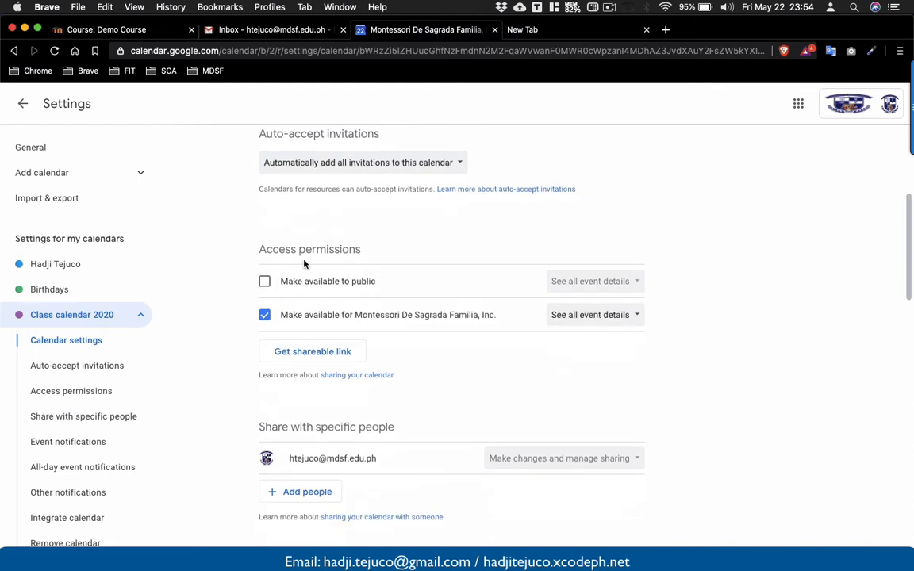
{"action": "left_click", "coordinate": [265, 283]}
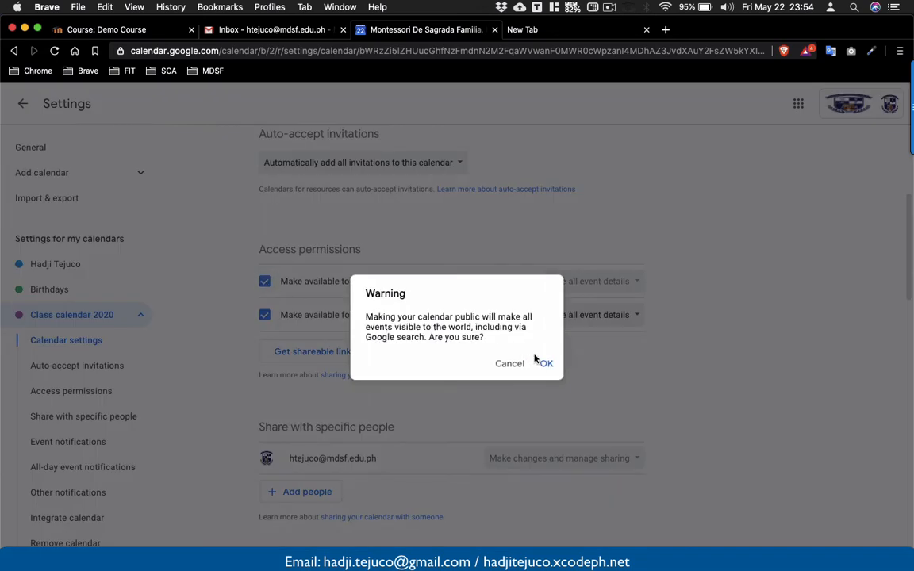
{"action": "left_click", "coordinate": [544, 362]}
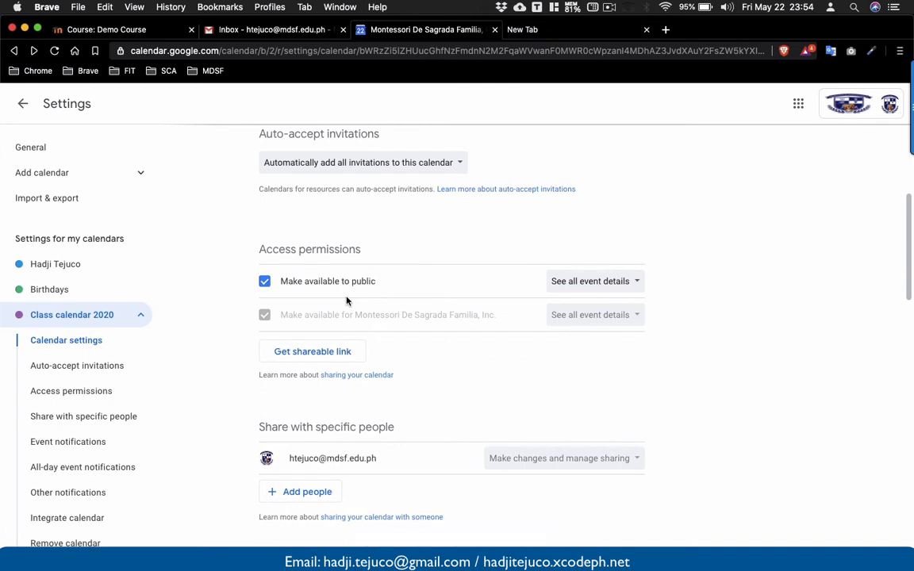
{"action": "scroll", "coordinate": [346, 301], "scroll_direction": "down", "scroll_amount": 4}
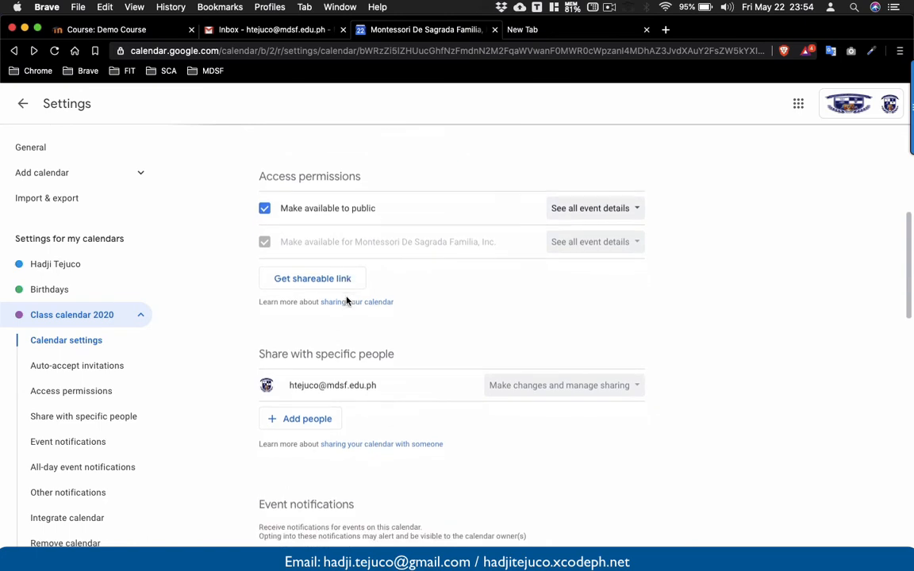
Copy the embed code from the Integrate calendar section of Class calendar 2020's settings.
{"action": "scroll", "coordinate": [346, 296], "scroll_direction": "down", "scroll_amount": 7}
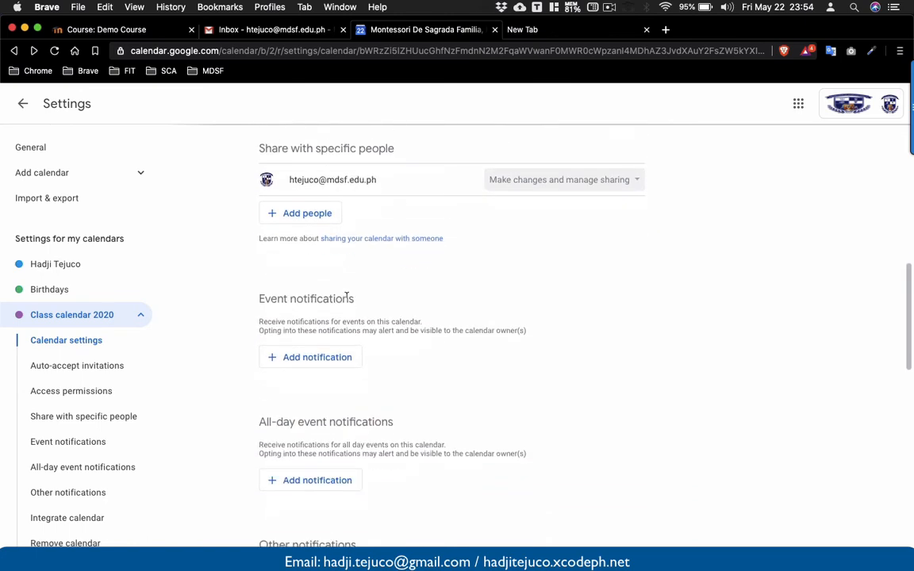
{"action": "scroll", "coordinate": [346, 295], "scroll_direction": "down", "scroll_amount": 9}
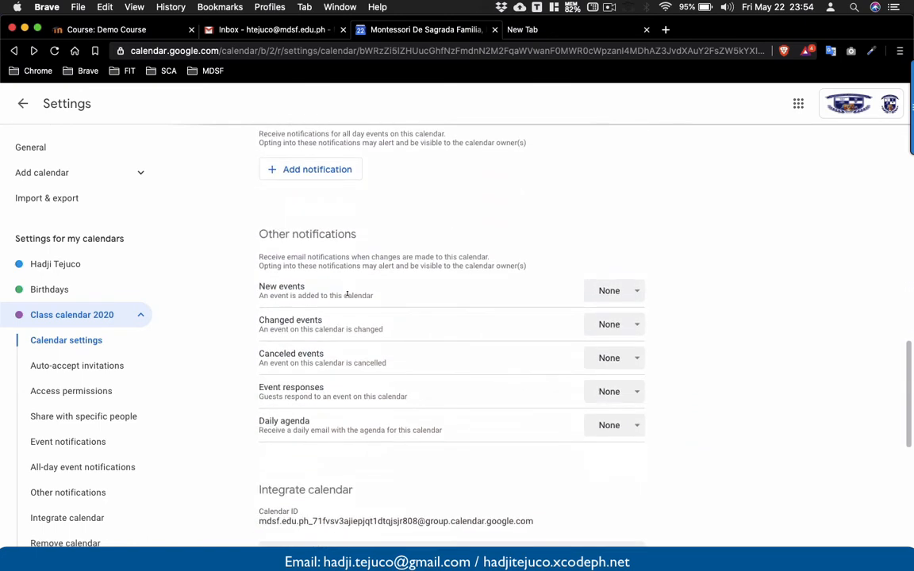
{"action": "scroll", "coordinate": [346, 294], "scroll_direction": "down", "scroll_amount": 3}
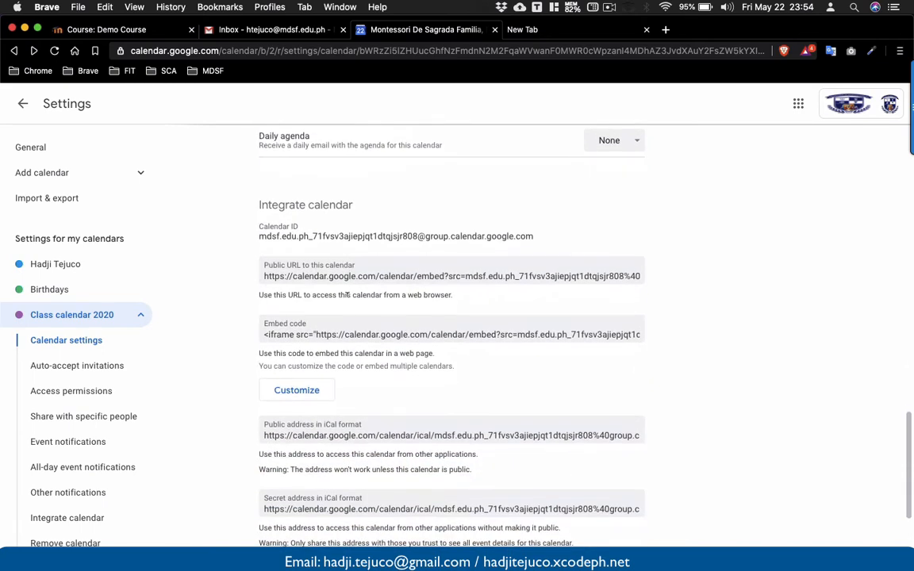
{"action": "scroll", "coordinate": [347, 294], "scroll_direction": "down", "scroll_amount": 2}
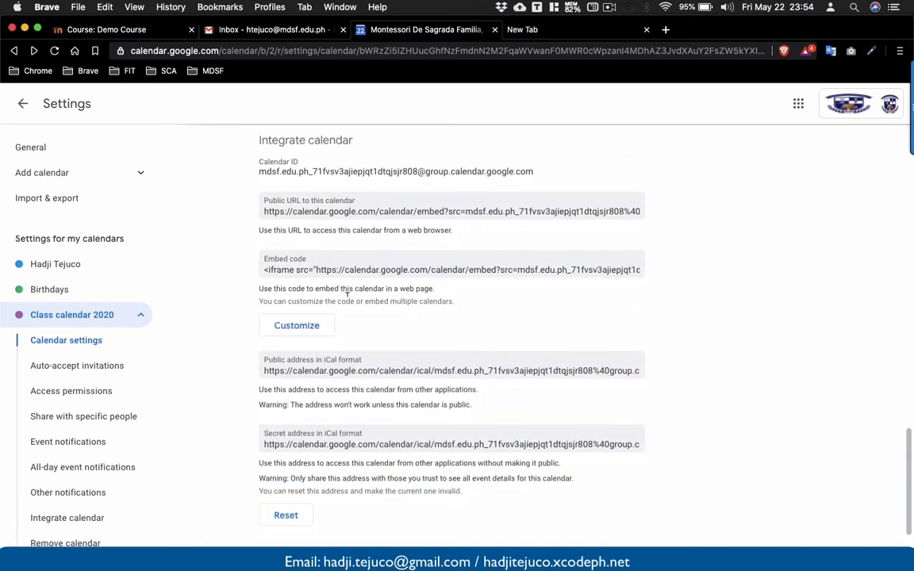
{"action": "scroll", "coordinate": [347, 295], "scroll_direction": "up", "scroll_amount": 1}
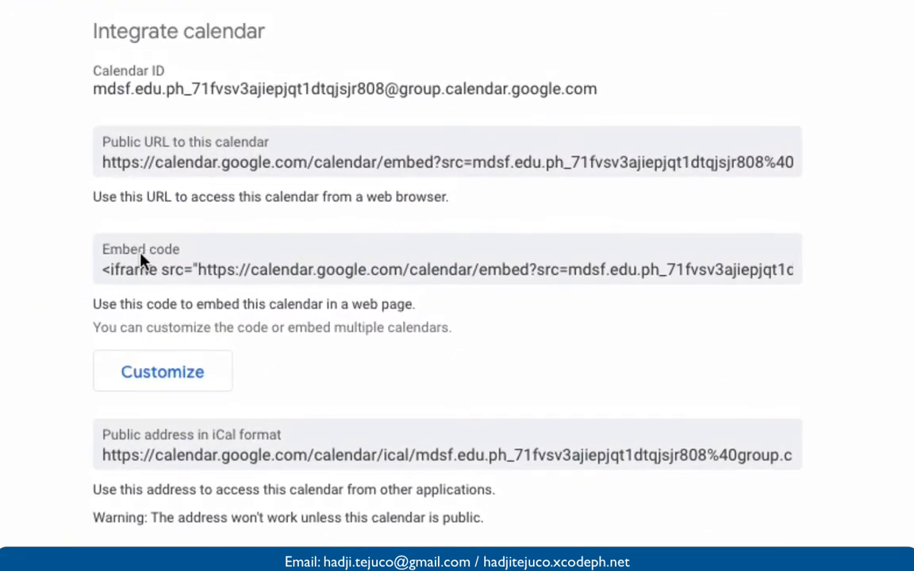
{"action": "left_click", "coordinate": [157, 261]}
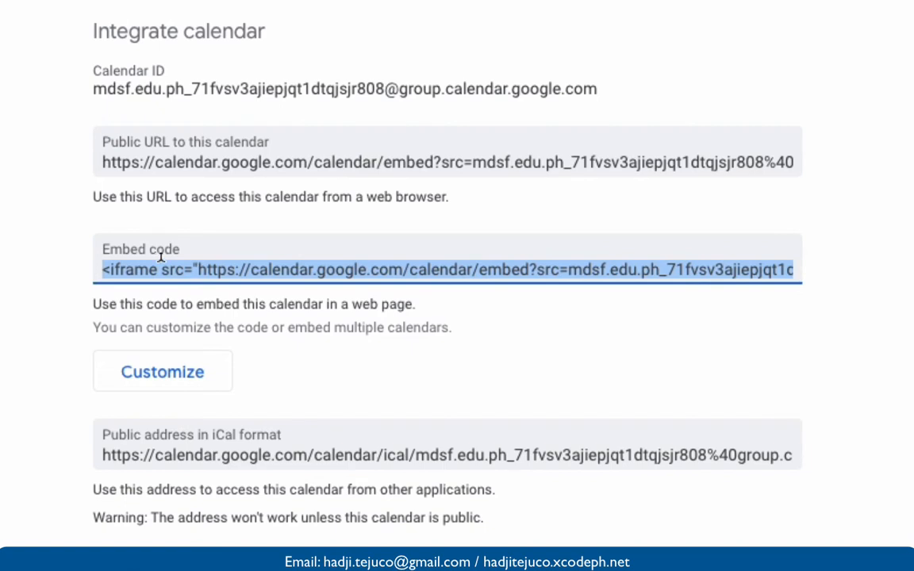
{"action": "left_click", "coordinate": [160, 260]}
{"action": "double_click", "coordinate": [162, 262]}
{"action": "left_click", "coordinate": [160, 260]}
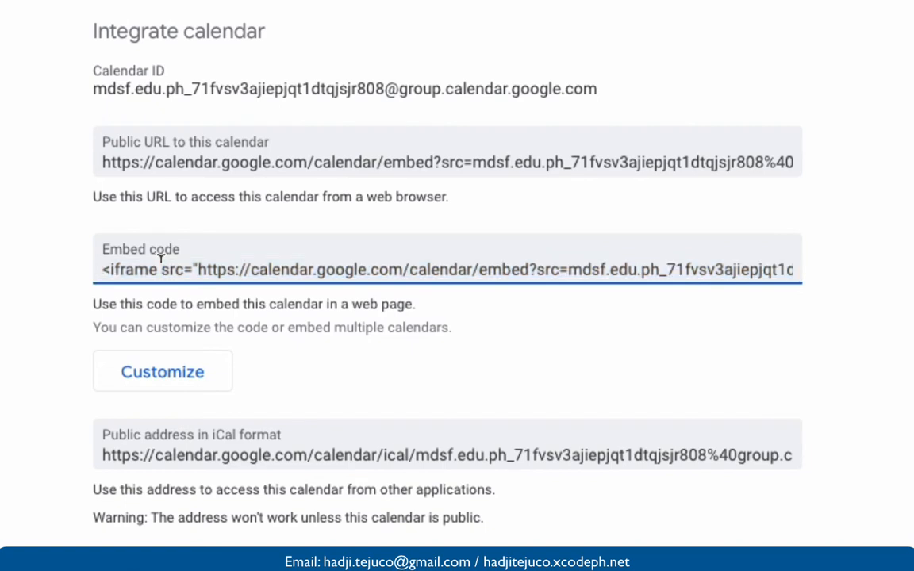
{"action": "left_click", "coordinate": [160, 260]}
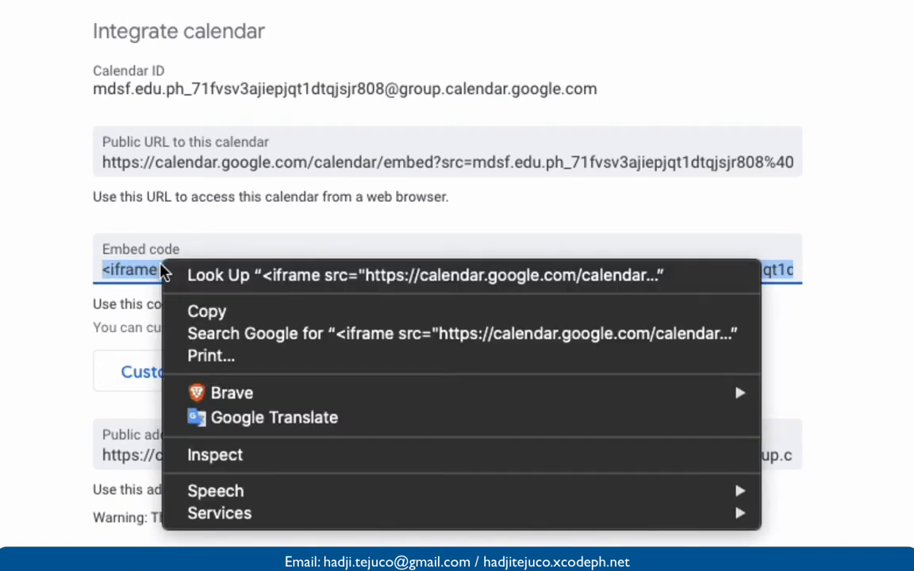
{"action": "right_click", "coordinate": [161, 260]}
{"action": "left_click", "coordinate": [230, 311]}
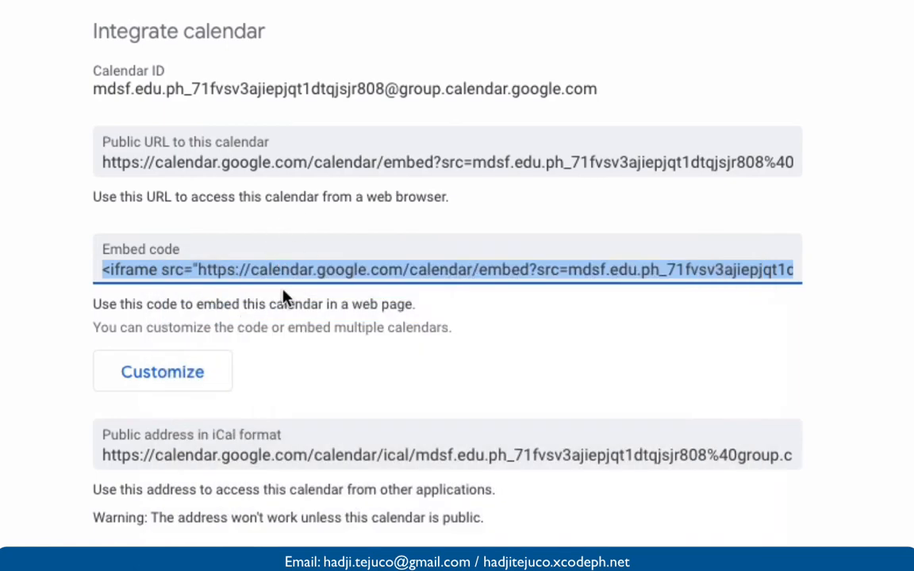
{"action": "scroll", "coordinate": [266, 444], "scroll_direction": "down", "scroll_amount": 3}
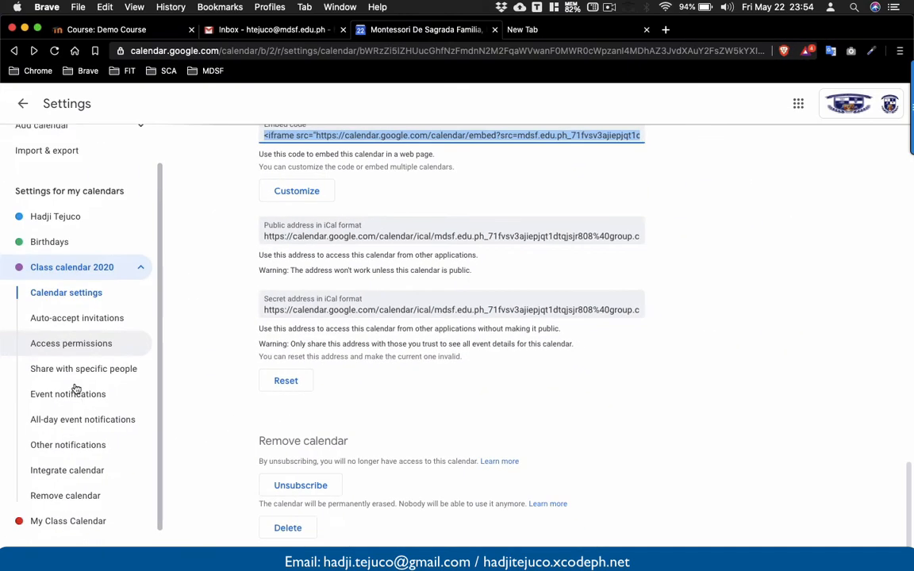
{"action": "scroll", "coordinate": [76, 389], "scroll_direction": "down", "scroll_amount": 1}
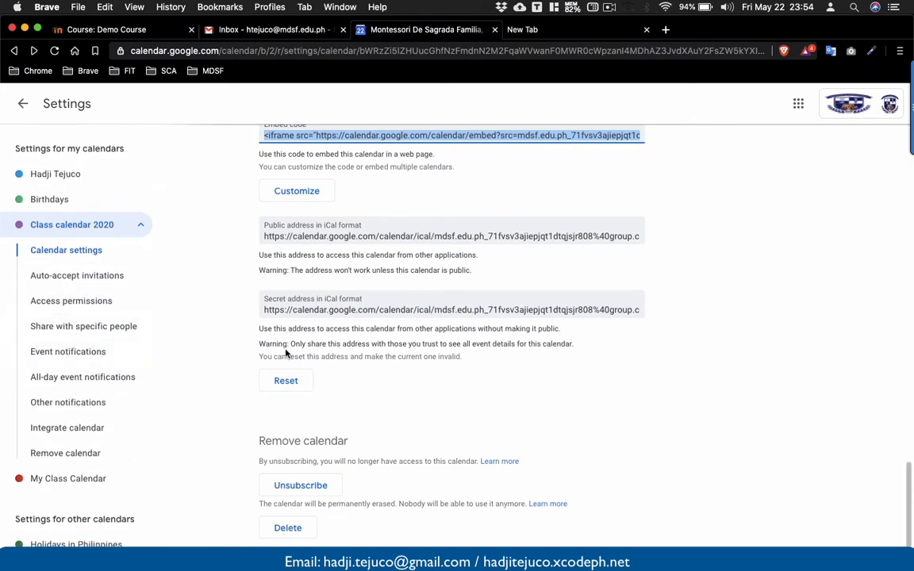
{"action": "scroll", "coordinate": [329, 255], "scroll_direction": "up", "scroll_amount": 2}
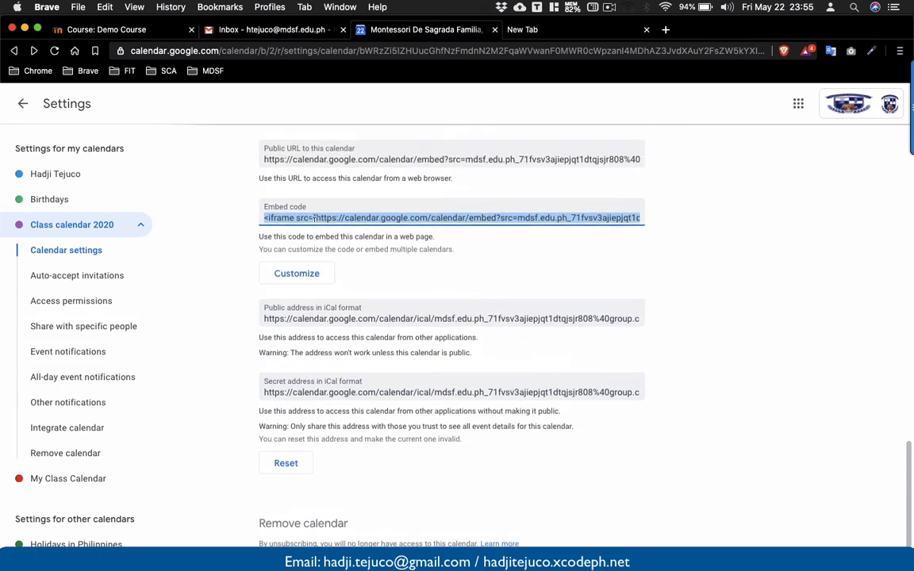
Add a new Page resource to the top section of the Demo Course.
{"action": "left_click", "coordinate": [119, 31]}
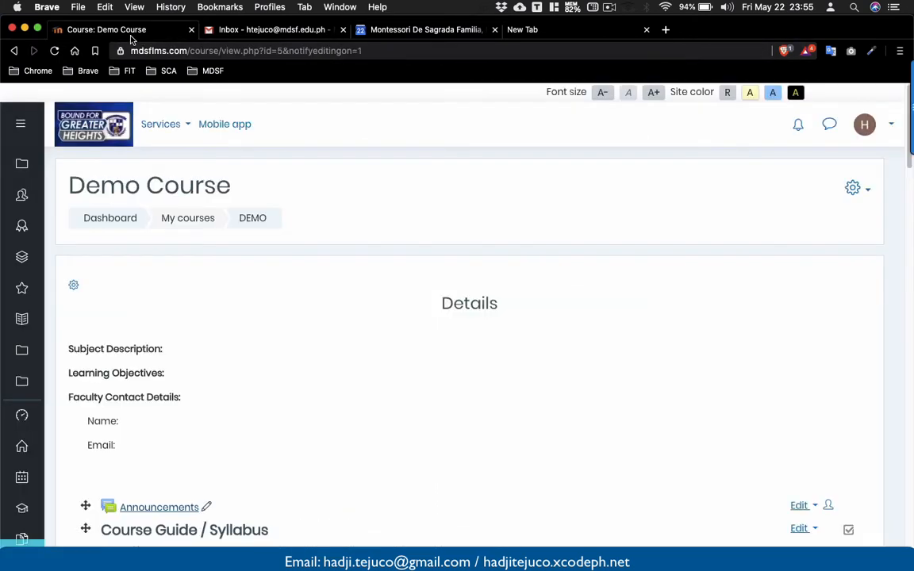
{"action": "scroll", "coordinate": [239, 373], "scroll_direction": "down", "scroll_amount": 5}
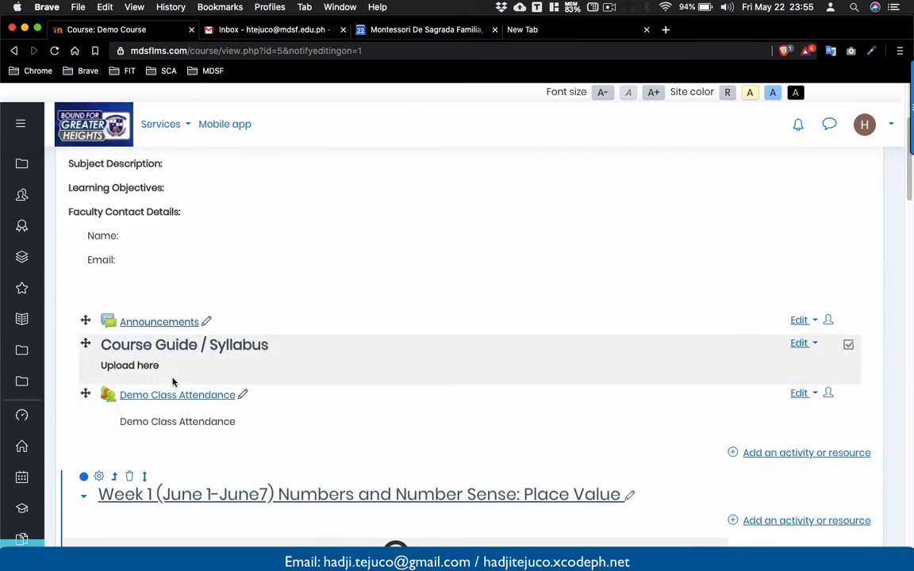
{"action": "left_click", "coordinate": [802, 453]}
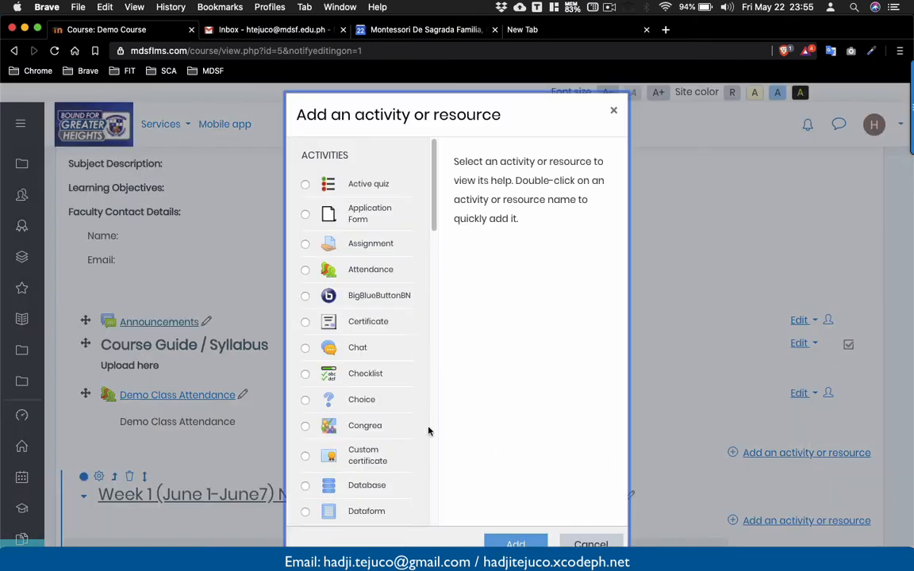
{"action": "scroll", "coordinate": [428, 431], "scroll_direction": "down", "scroll_amount": 10}
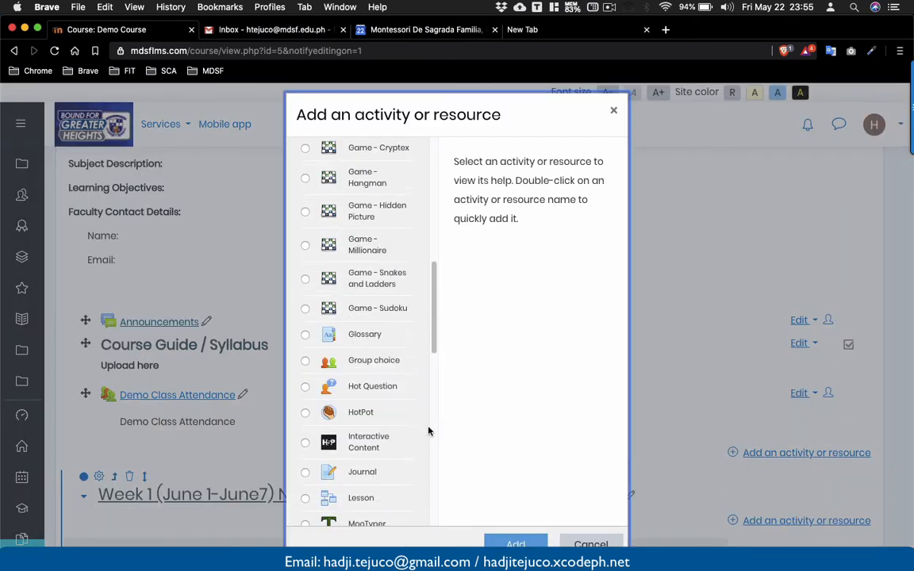
{"action": "scroll", "coordinate": [429, 430], "scroll_direction": "down", "scroll_amount": 12}
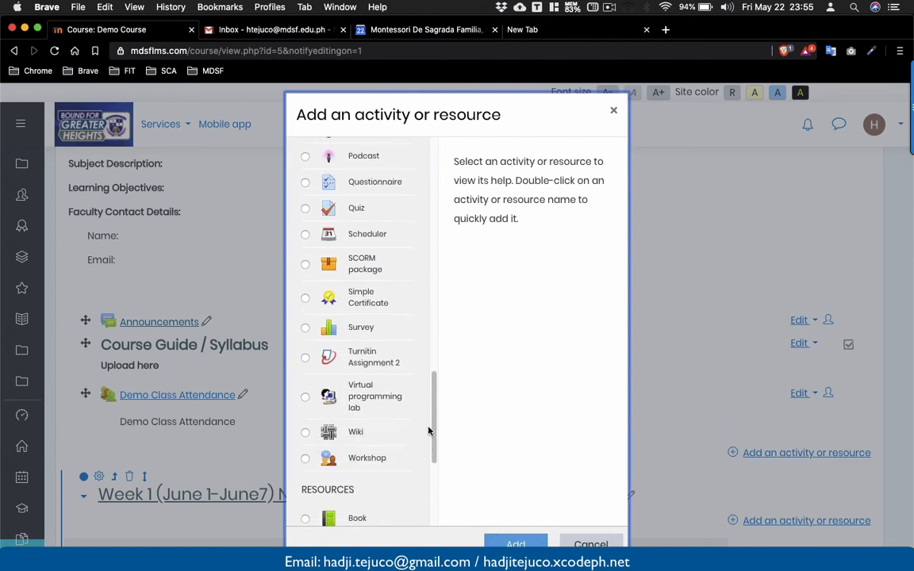
{"action": "scroll", "coordinate": [428, 431], "scroll_direction": "down", "scroll_amount": 6}
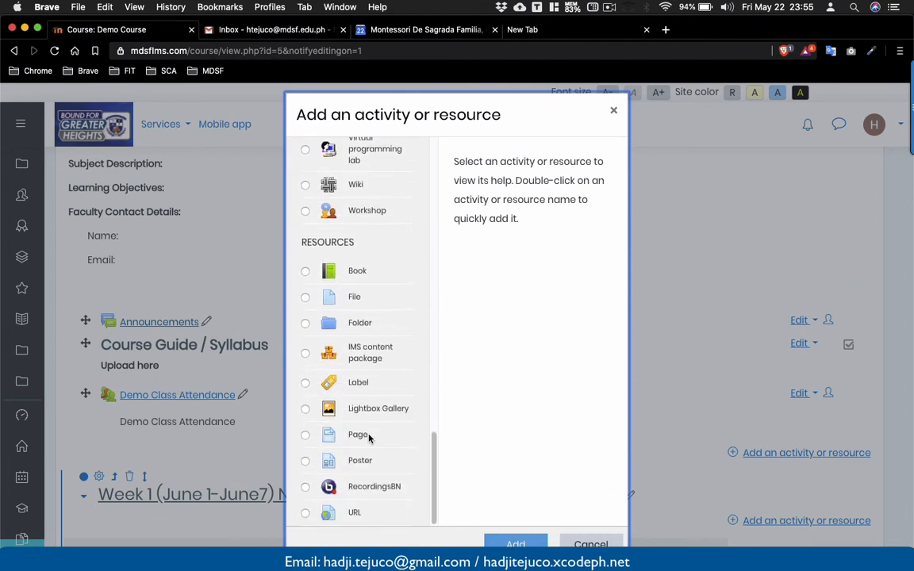
{"action": "left_click", "coordinate": [306, 434]}
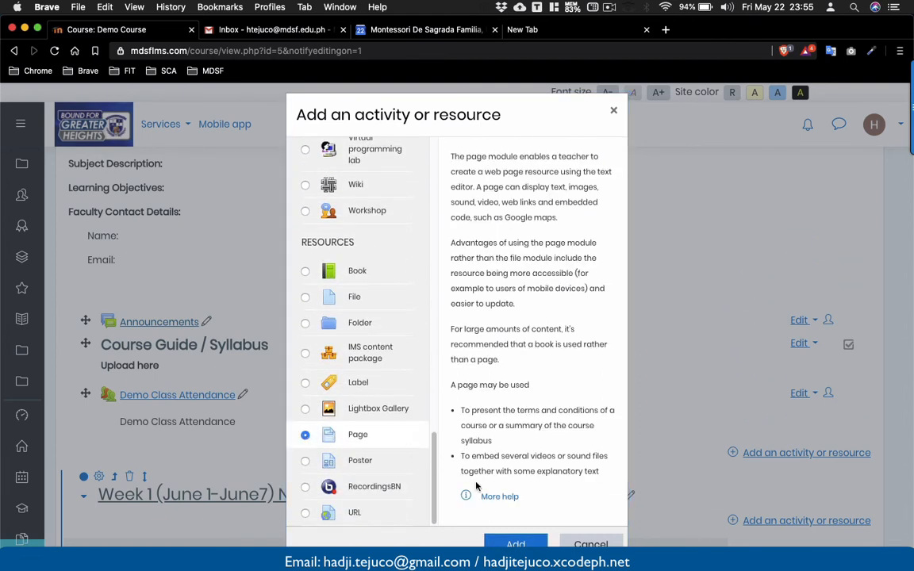
{"action": "left_click", "coordinate": [514, 543]}
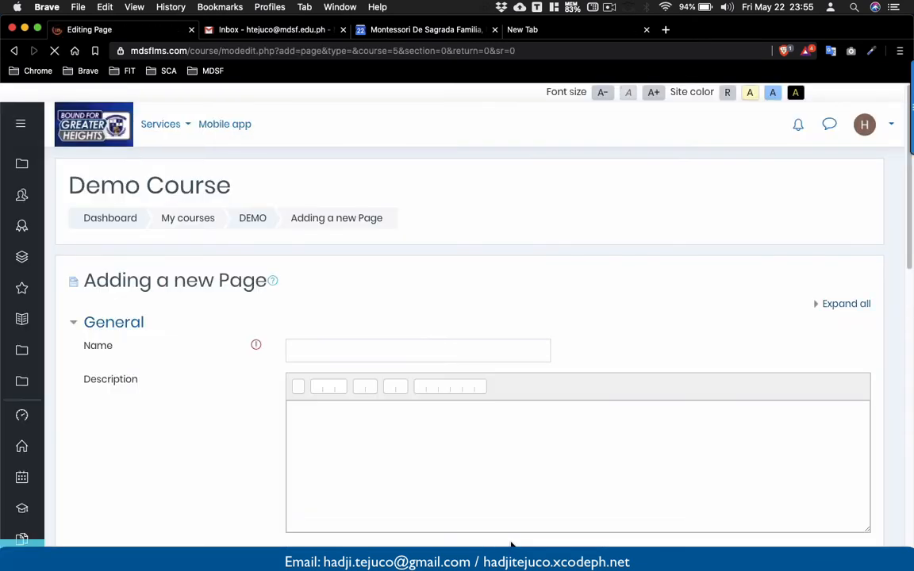
Name the new page Calendar of Activities.
{"action": "scroll", "coordinate": [512, 544], "scroll_direction": "down", "scroll_amount": 3}
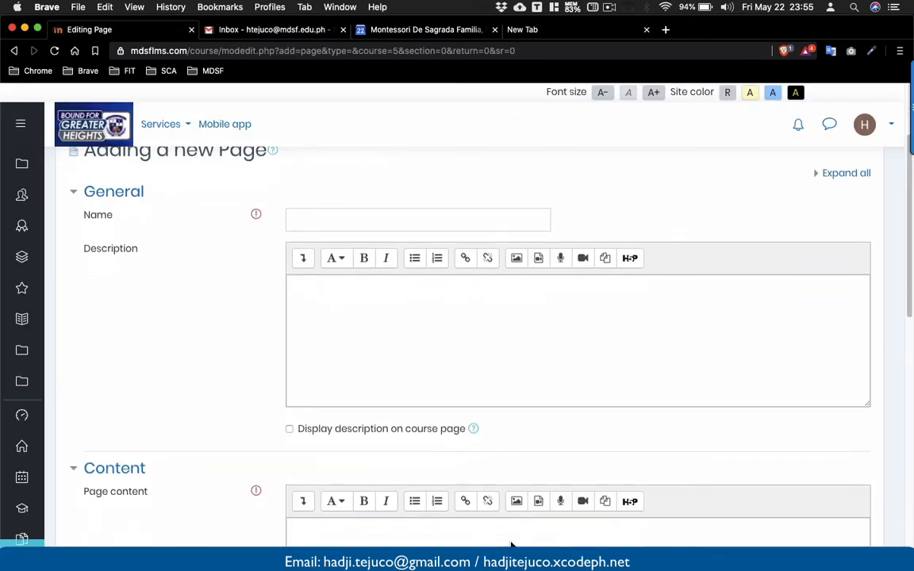
{"action": "left_click", "coordinate": [338, 223]}
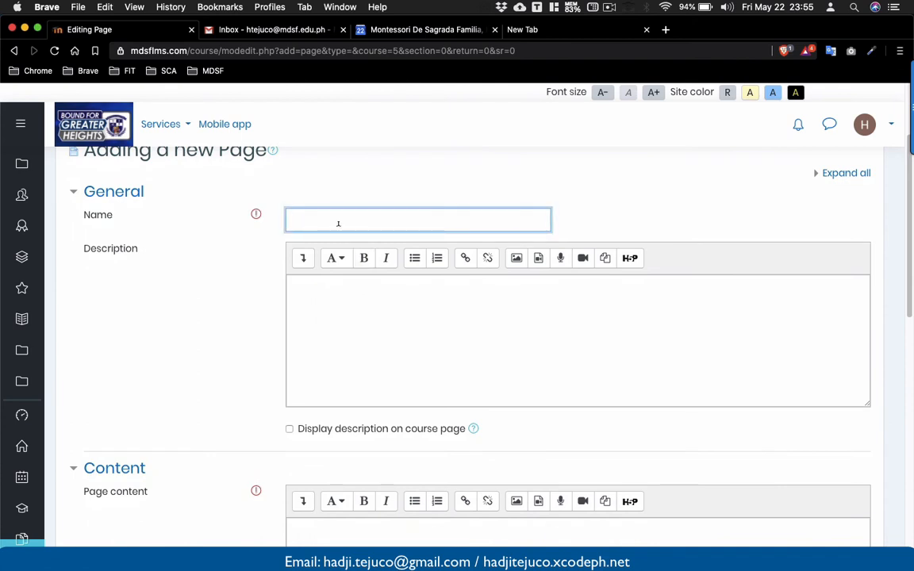
{"action": "type", "text": "Calendar of Activities"}
Copy the page name into the description and enable displaying the description on the course page.
{"action": "left_click", "coordinate": [355, 287]}
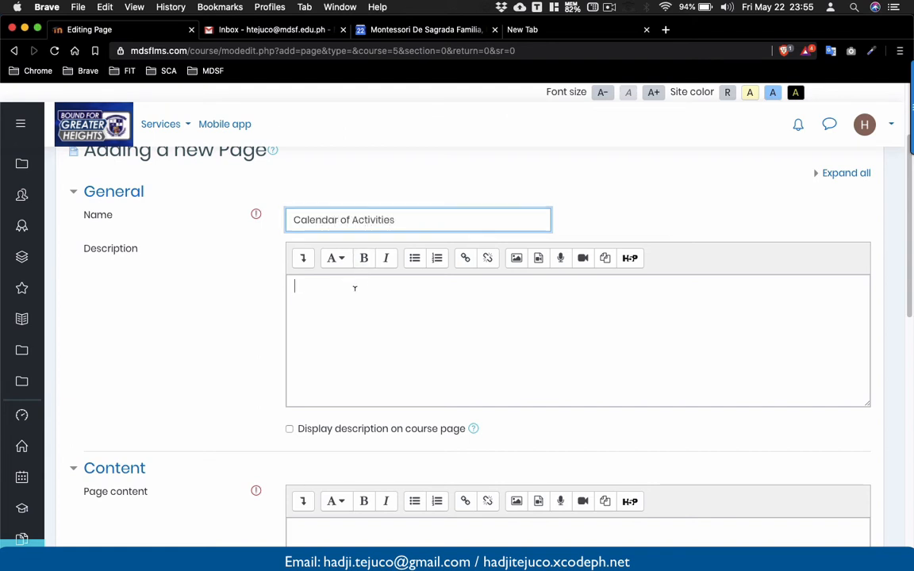
{"action": "scroll", "coordinate": [355, 288], "scroll_direction": "down", "scroll_amount": 1}
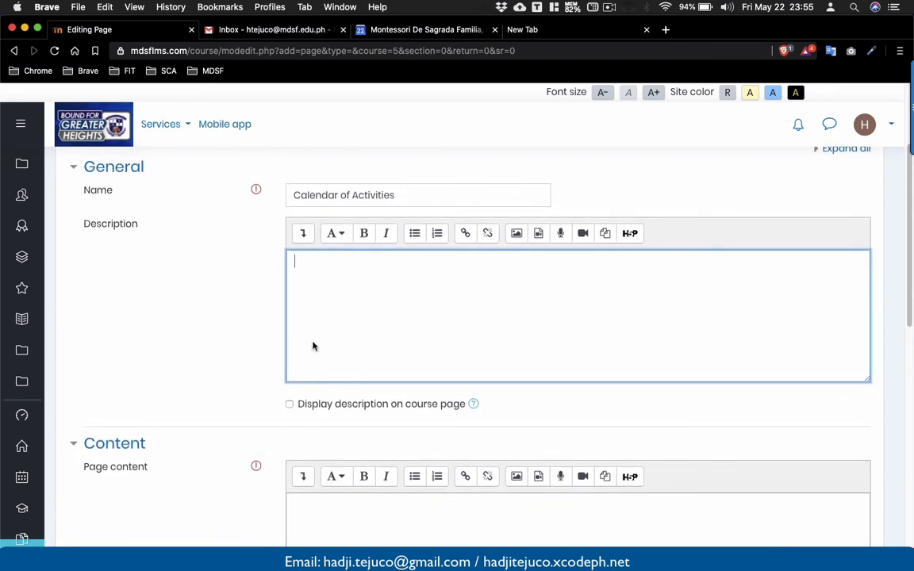
{"action": "left_click_drag", "start_coordinate": [397, 197], "coordinate": [273, 199]}
{"action": "key", "text": "super+c"}
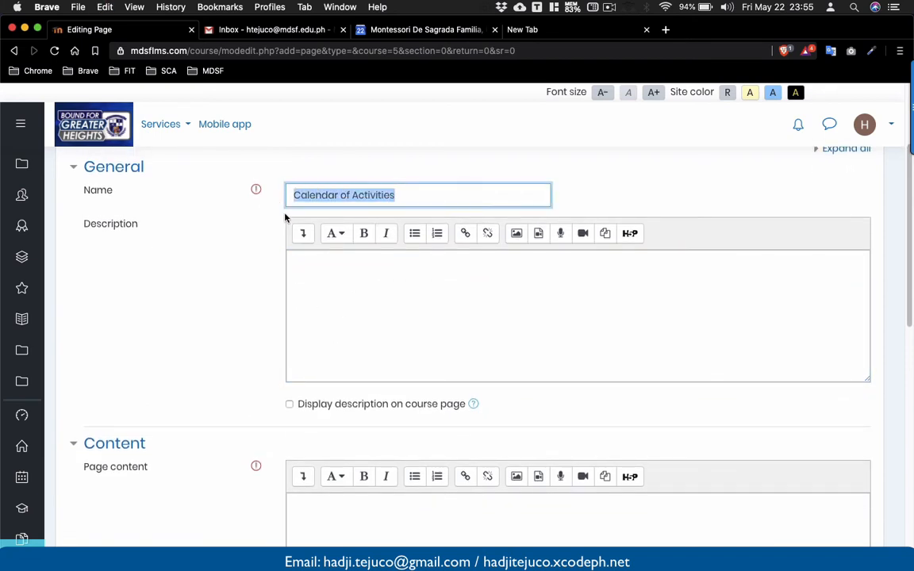
{"action": "left_click", "coordinate": [343, 288]}
{"action": "key", "text": "super+v"}
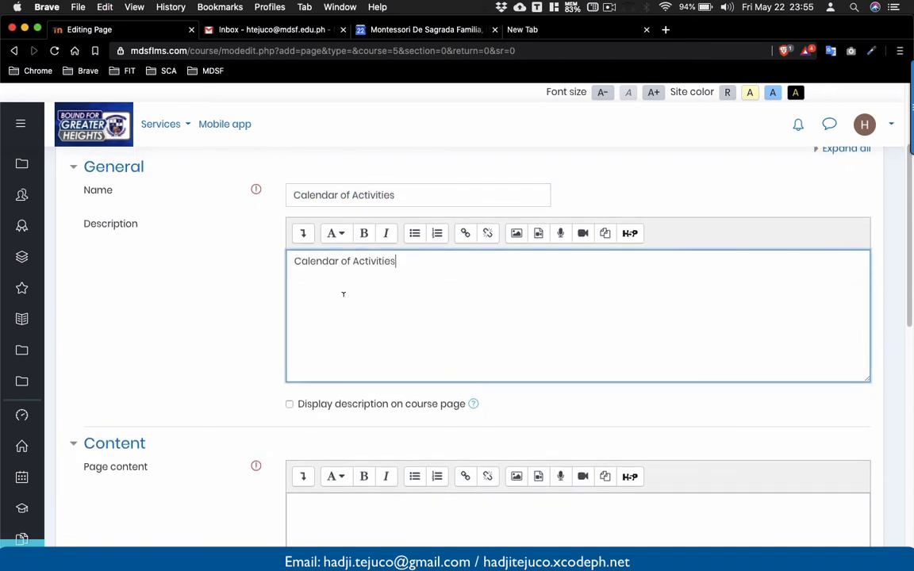
{"action": "left_click", "coordinate": [288, 404]}
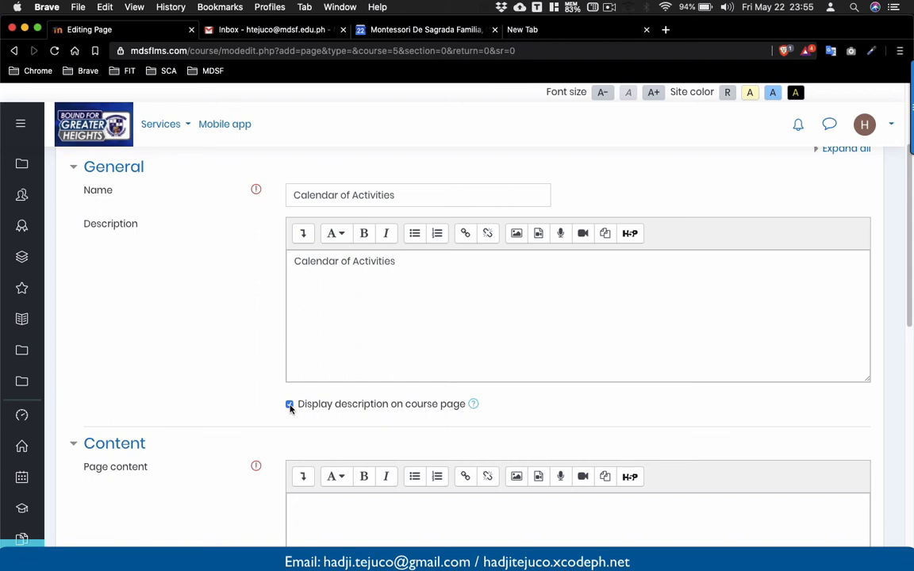
Copy the calendar's embed code again from the calendar settings tab and return to the page editor.
{"action": "scroll", "coordinate": [290, 406], "scroll_direction": "down", "scroll_amount": 5}
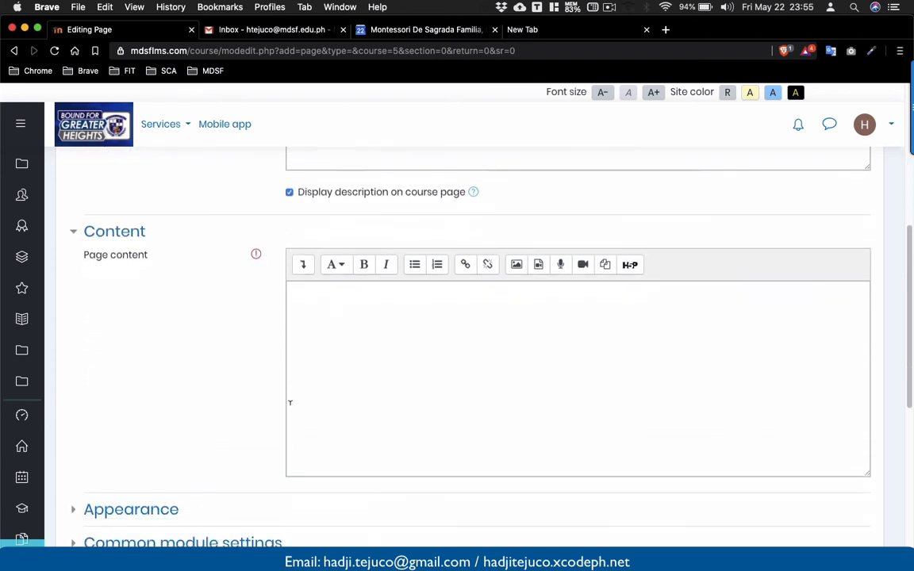
{"action": "left_click", "coordinate": [344, 370]}
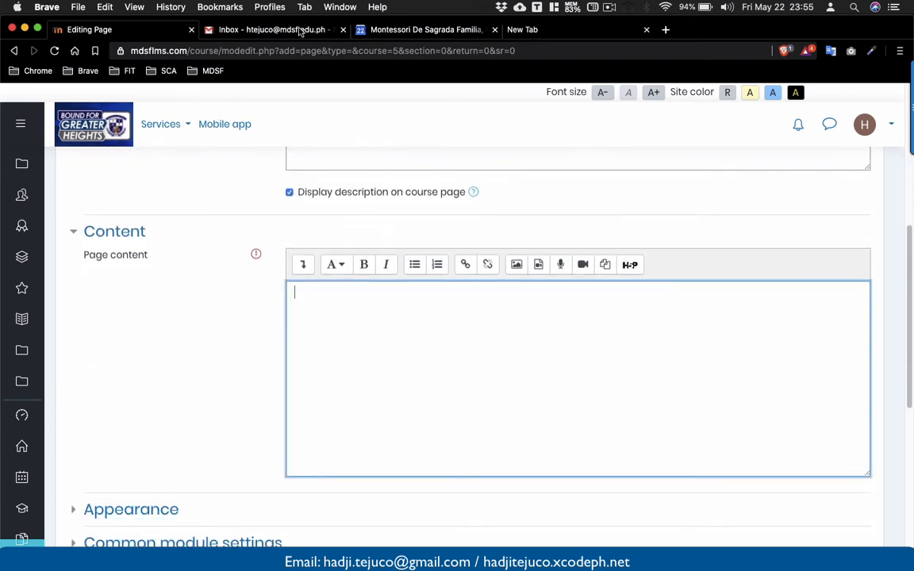
{"action": "left_click", "coordinate": [360, 29]}
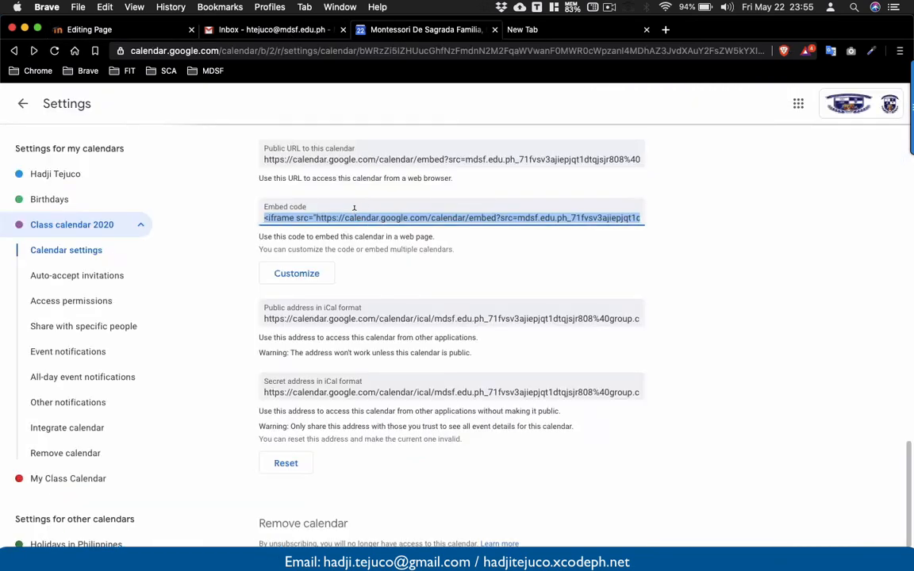
{"action": "right_click", "coordinate": [355, 217]}
{"action": "left_click", "coordinate": [378, 245]}
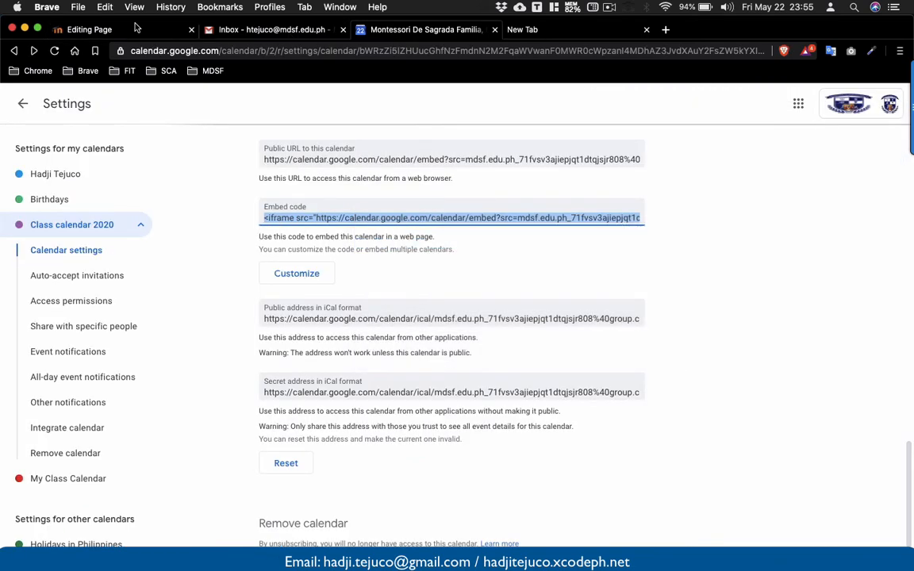
{"action": "left_click", "coordinate": [131, 29]}
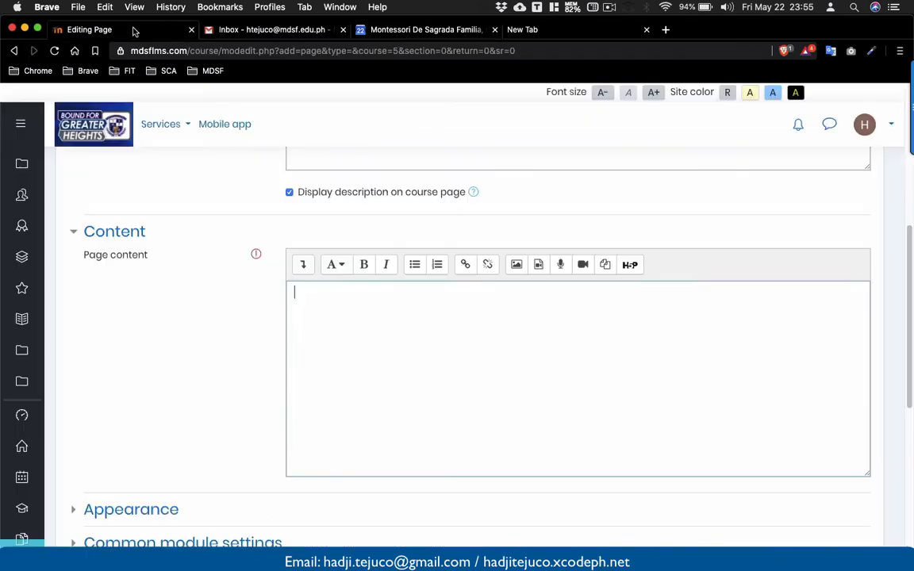
Switch the page content editor to HTML source and paste the embed code over the existing markup.
{"action": "left_click", "coordinate": [303, 265]}
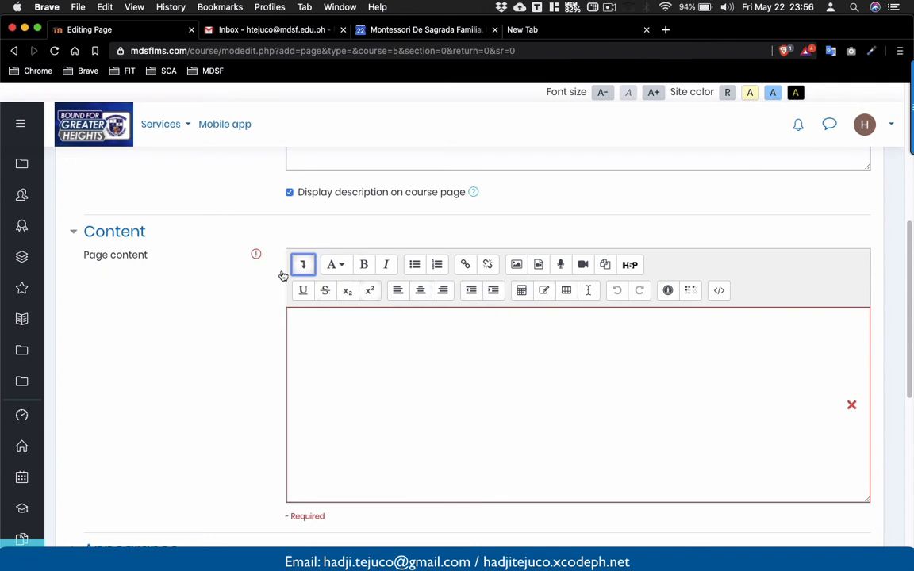
{"action": "left_click", "coordinate": [719, 291]}
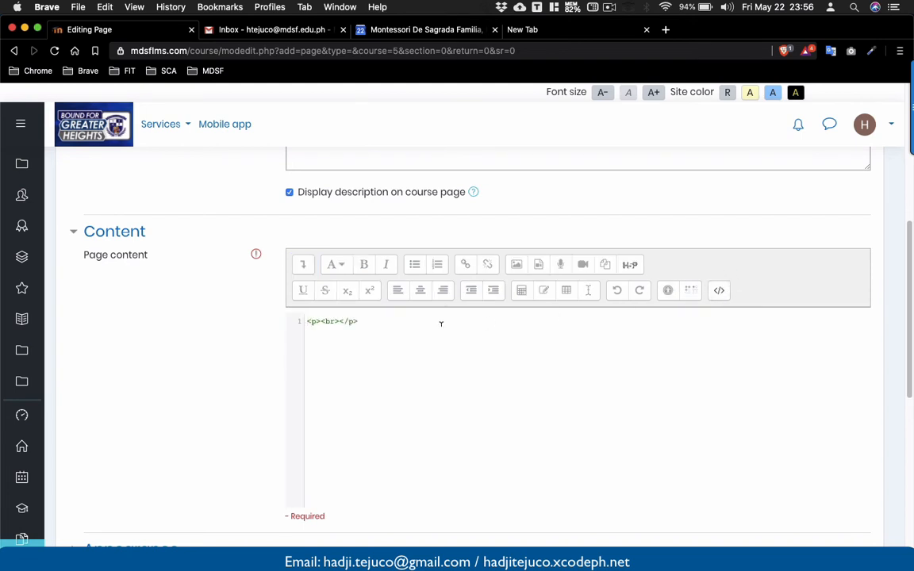
{"action": "left_click_drag", "start_coordinate": [385, 318], "coordinate": [250, 322]}
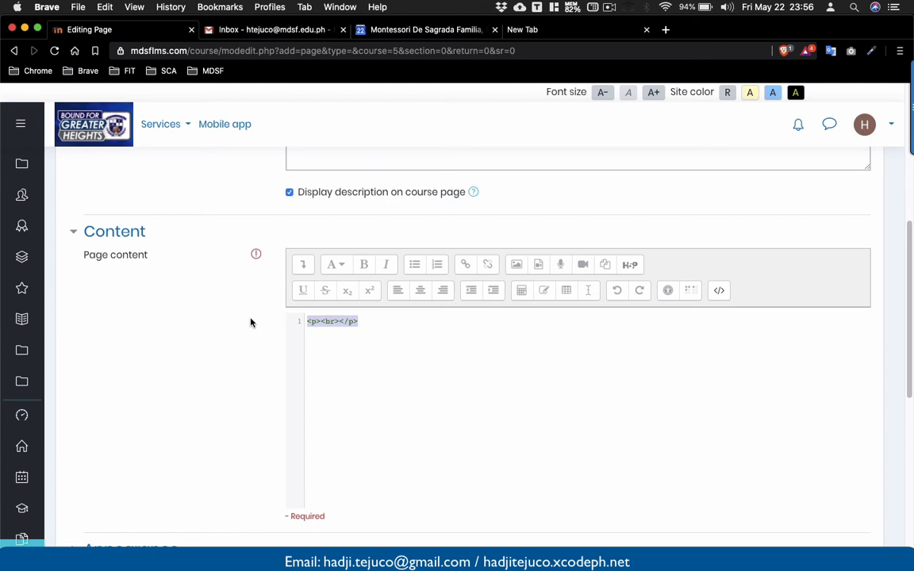
{"action": "key", "text": "super+v"}
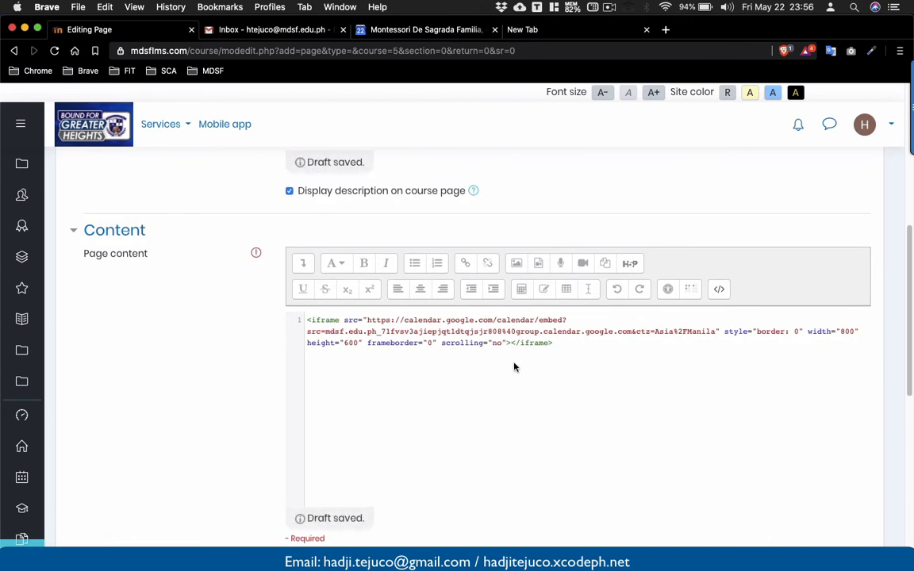
Switch the page content editor back to the visual view and review the embedded calendar on the saved page.
{"action": "left_click", "coordinate": [719, 289]}
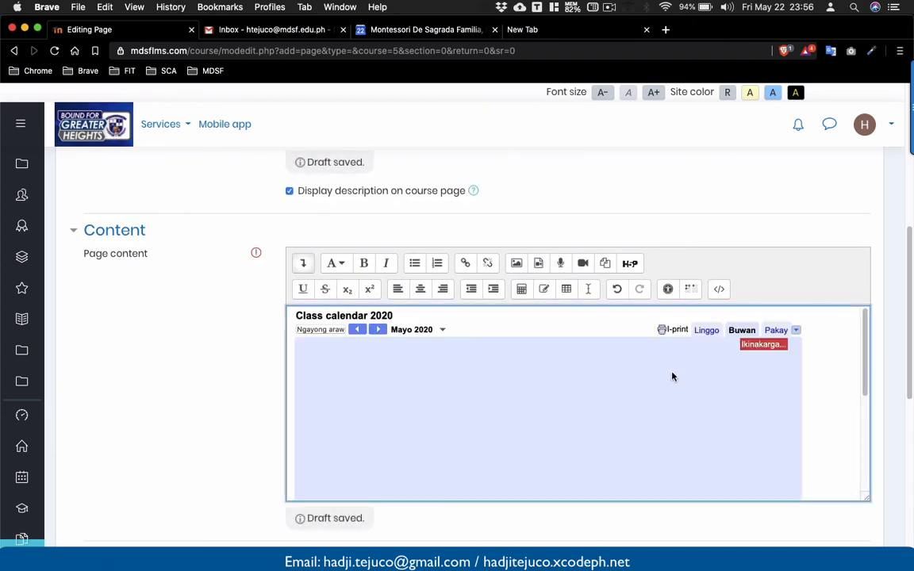
{"action": "scroll", "coordinate": [672, 376], "scroll_direction": "down", "scroll_amount": 5}
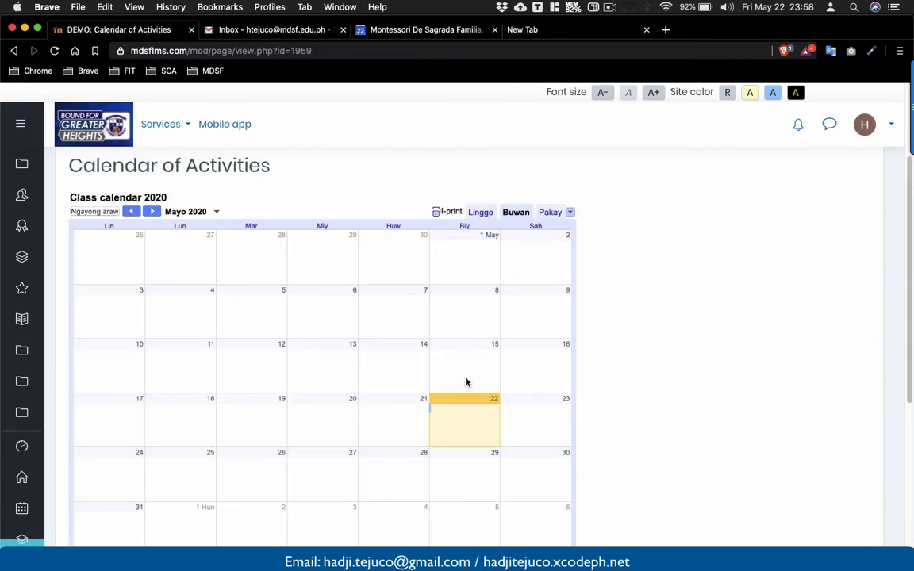
{"action": "scroll", "coordinate": [466, 382], "scroll_direction": "down", "scroll_amount": 1}
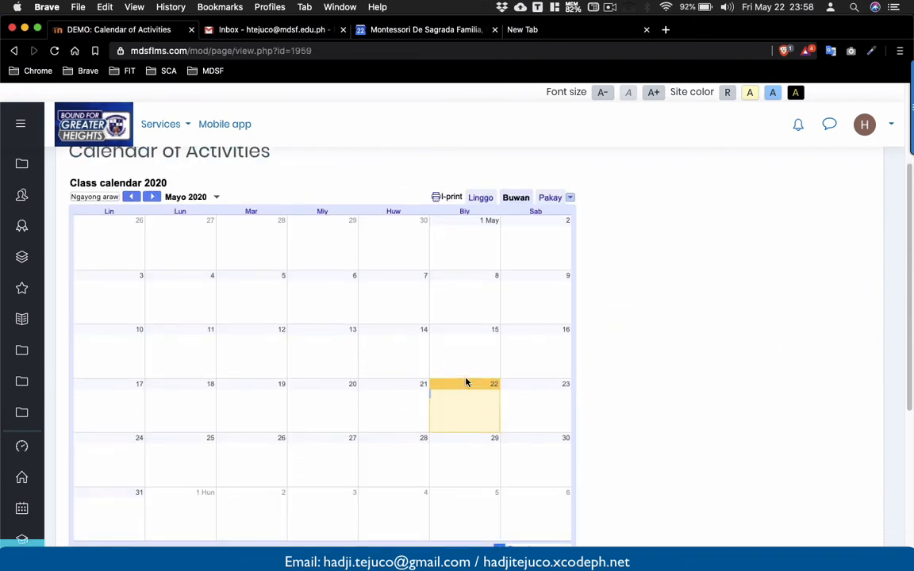
{"action": "scroll", "coordinate": [465, 382], "scroll_direction": "down", "scroll_amount": 1}
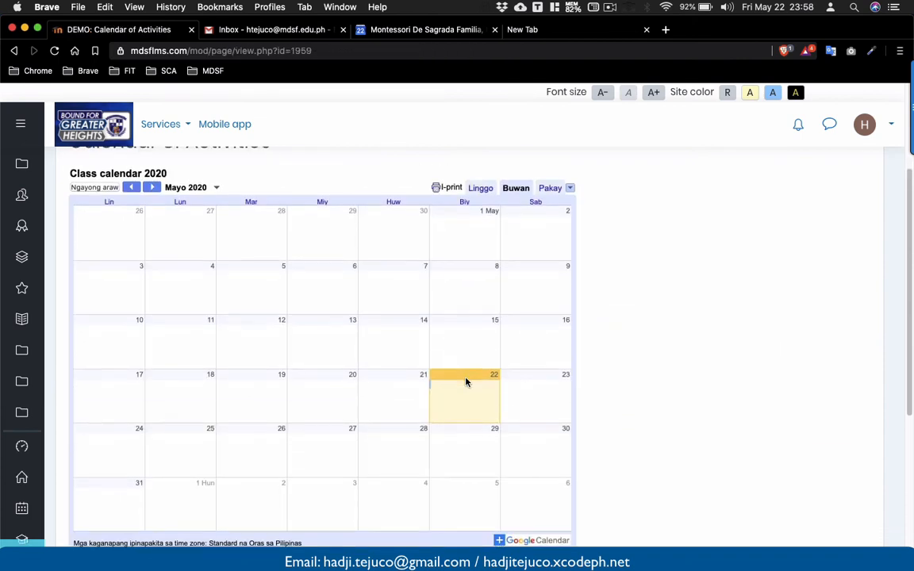
{"action": "scroll", "coordinate": [466, 381], "scroll_direction": "up", "scroll_amount": 1}
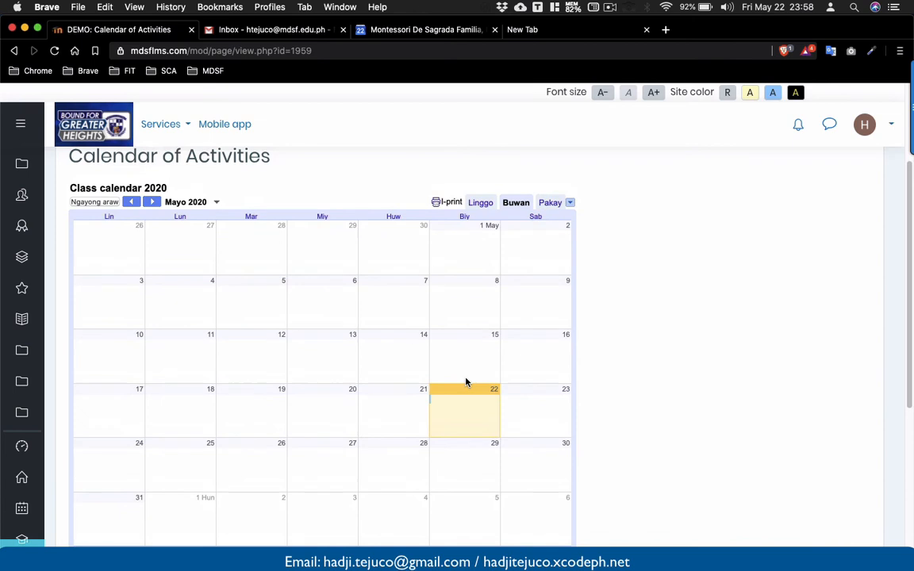
In the Google calendar, create an all-day event titled Class meeting on May 25, 2020 in Class calendar 2020 and save it.
{"action": "left_click", "coordinate": [399, 28]}
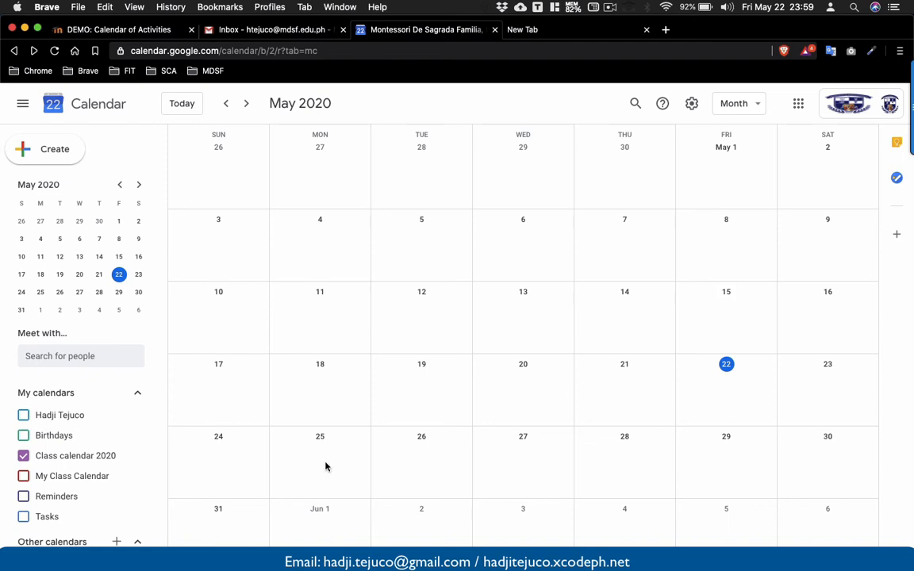
{"action": "key", "text": "n"}
{"action": "key", "text": "p"}
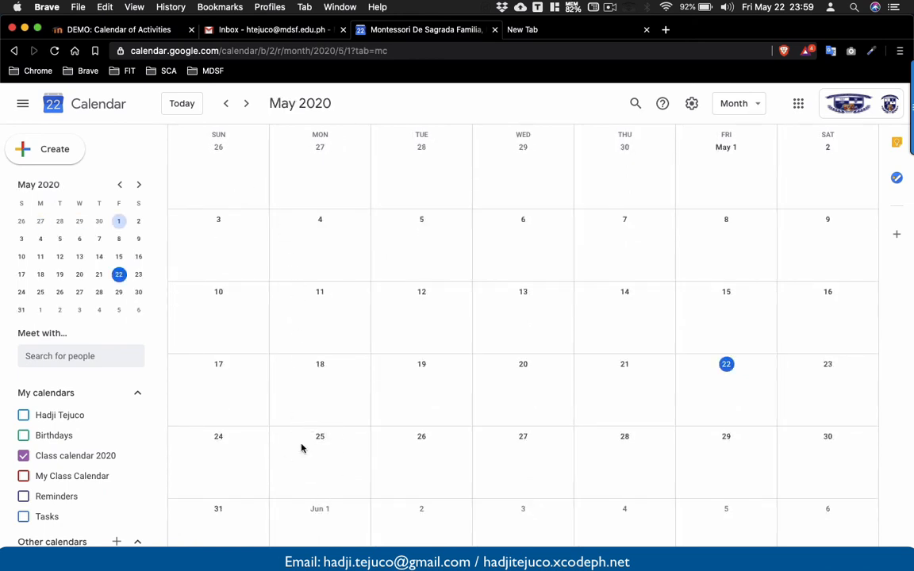
{"action": "left_click", "coordinate": [332, 468]}
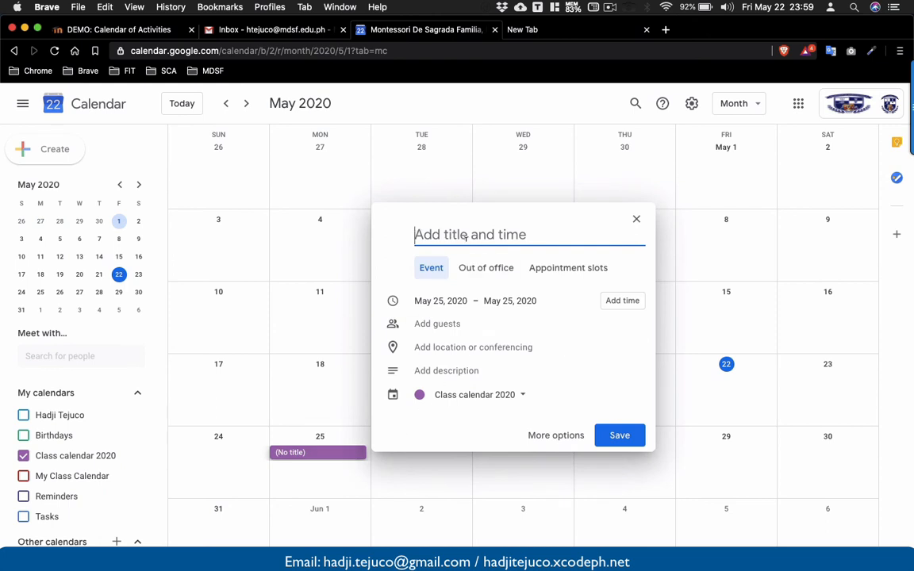
{"action": "type", "text": "Class me"}
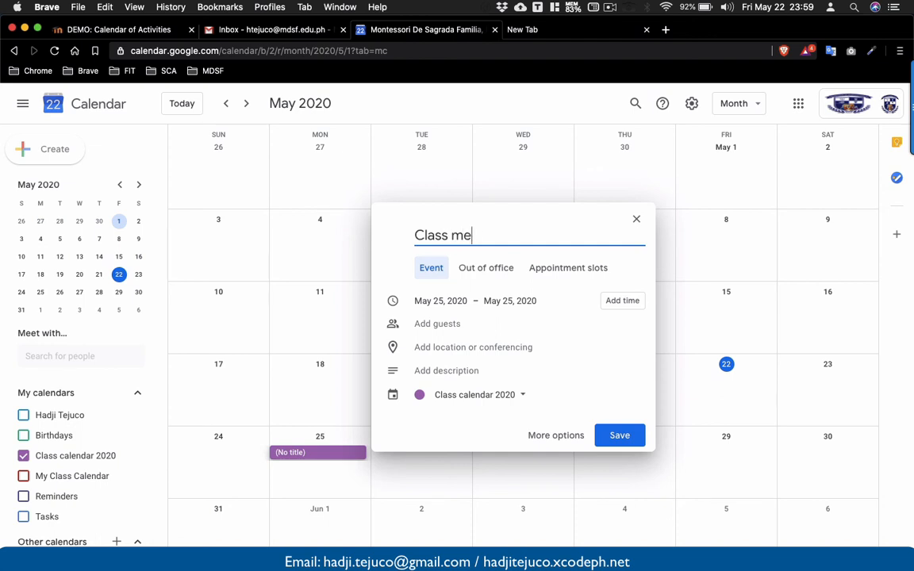
{"action": "type", "text": "eting"}
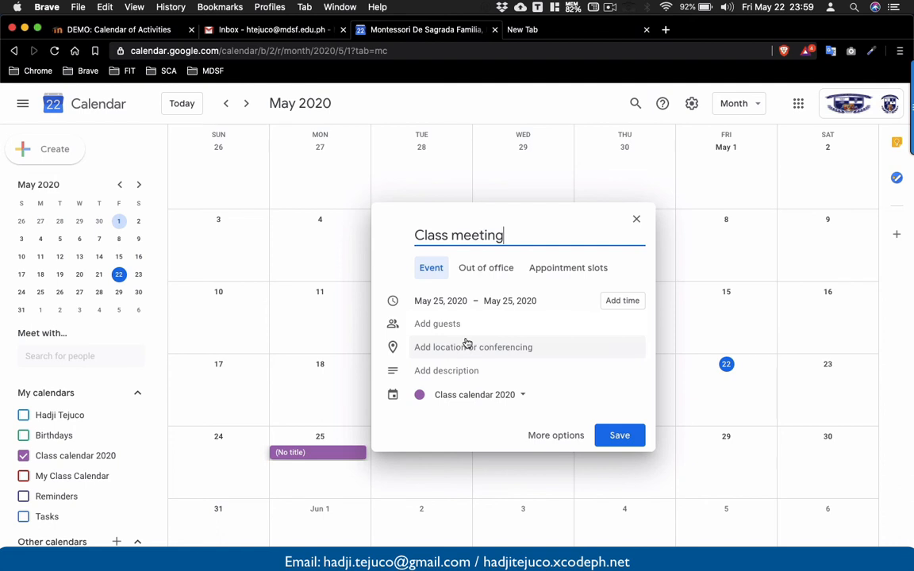
{"action": "left_click", "coordinate": [542, 441]}
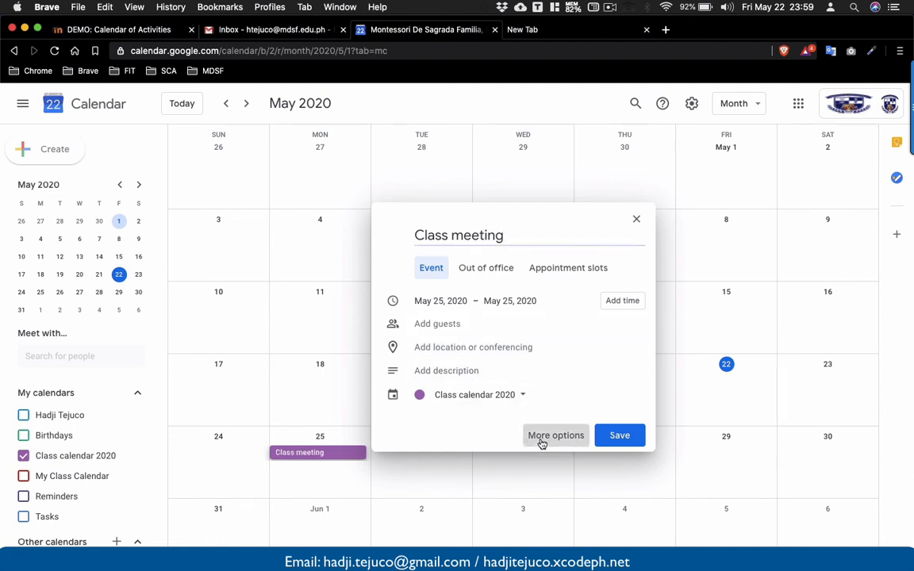
{"action": "left_click", "coordinate": [542, 441]}
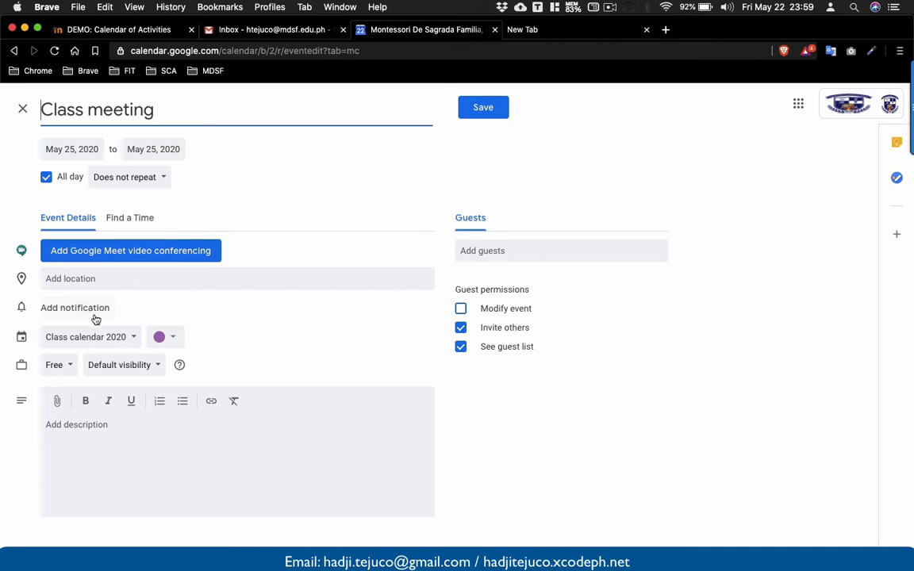
{"action": "left_click", "coordinate": [88, 426]}
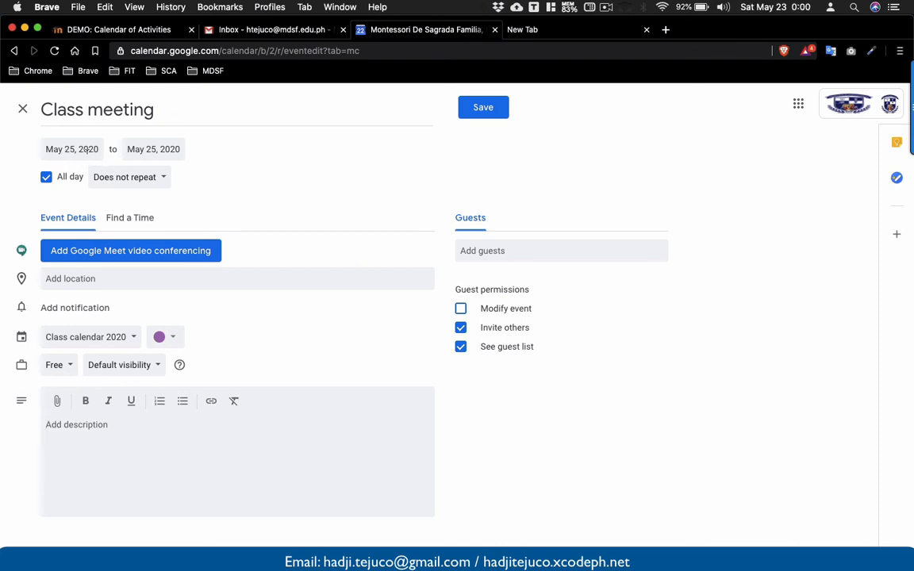
{"action": "left_click", "coordinate": [488, 111]}
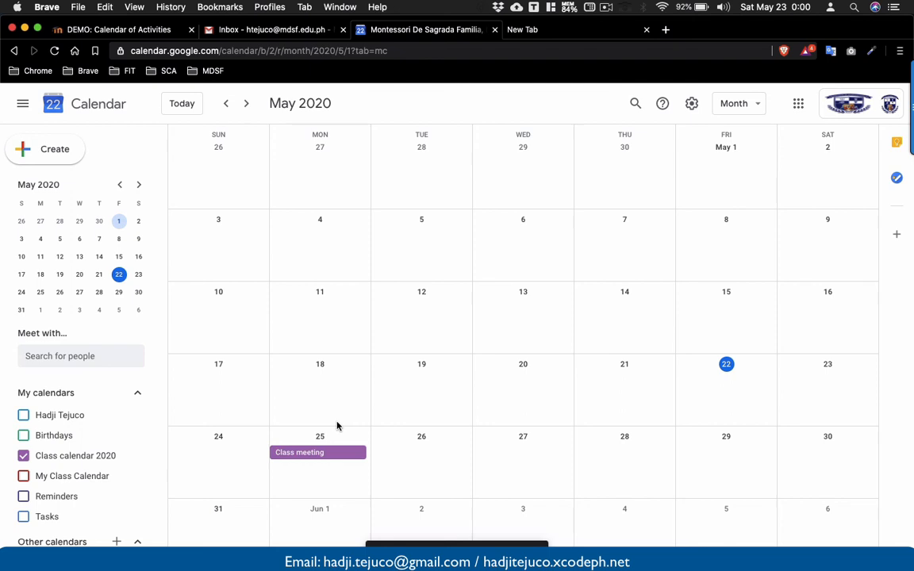
Return to the Calendar of Activities page, reload it, and look over the embedded calendar.
{"action": "left_click", "coordinate": [153, 35]}
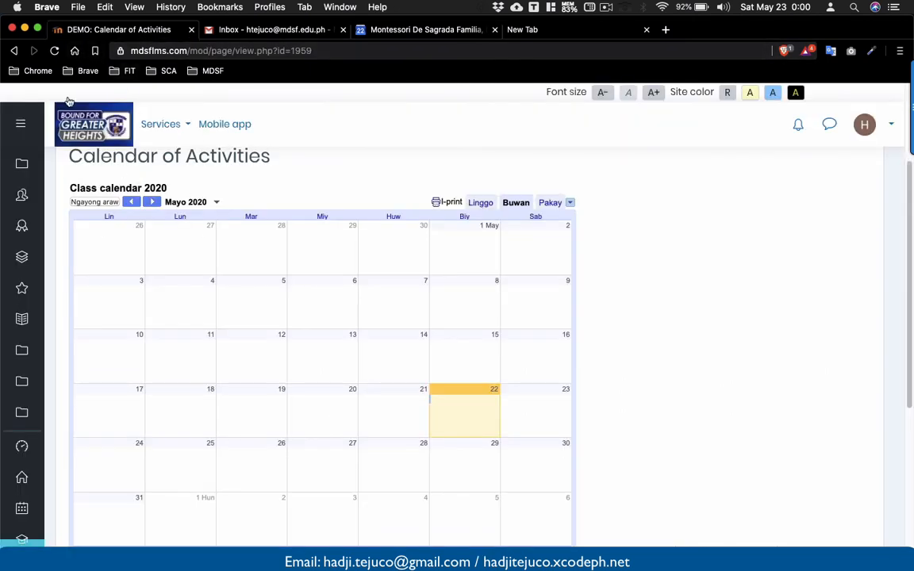
{"action": "left_click", "coordinate": [56, 51]}
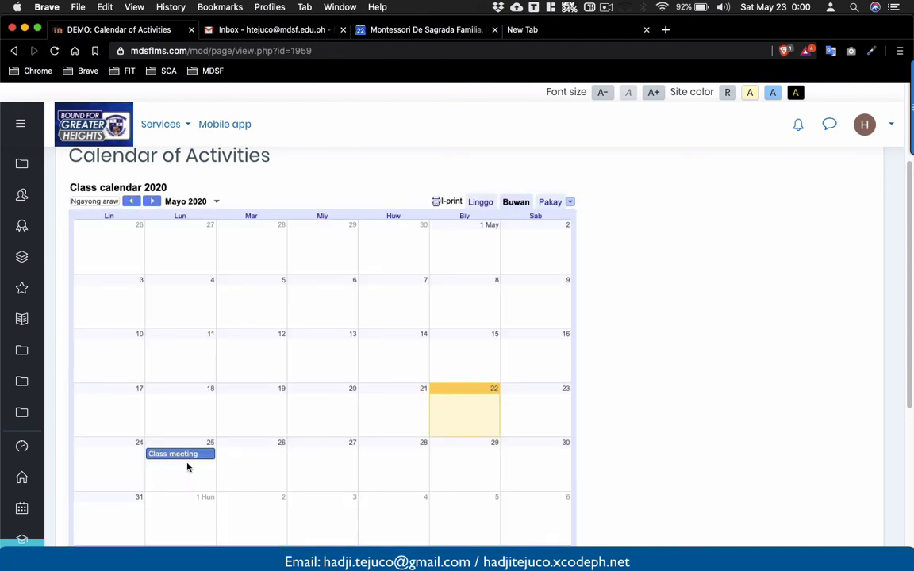
{"action": "scroll", "coordinate": [188, 468], "scroll_direction": "down", "scroll_amount": 1}
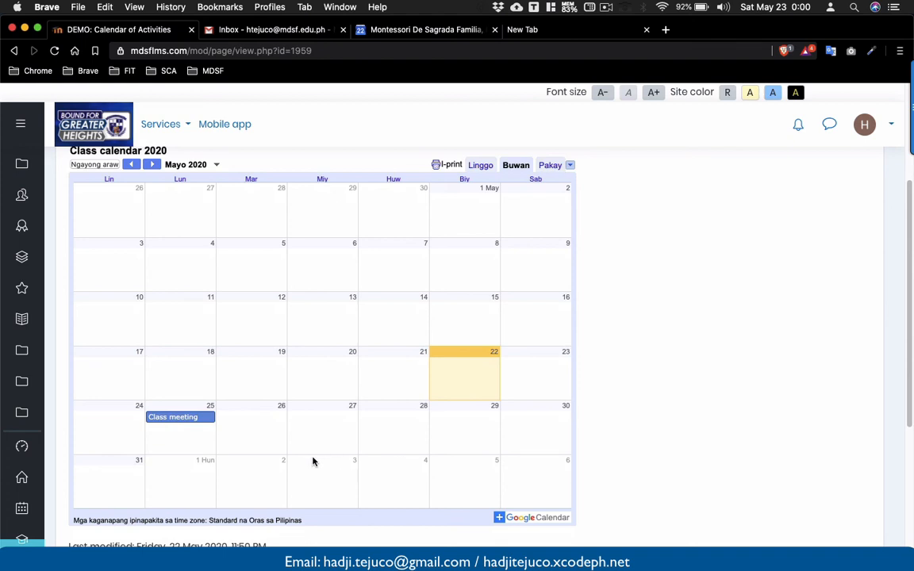
{"action": "scroll", "coordinate": [312, 461], "scroll_direction": "down", "scroll_amount": 3}
{"action": "scroll", "coordinate": [312, 461], "scroll_direction": "up", "scroll_amount": 2}
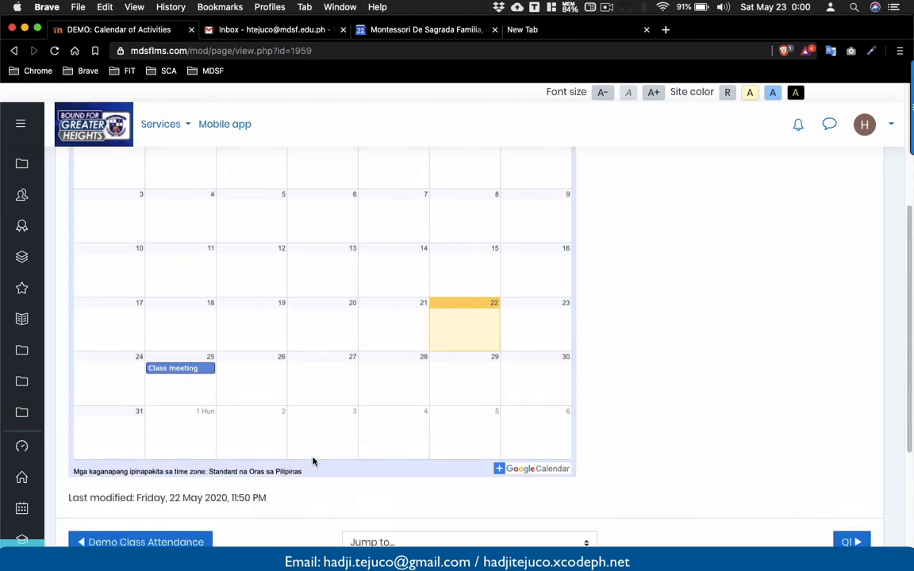
{"action": "scroll", "coordinate": [313, 461], "scroll_direction": "up", "scroll_amount": 2}
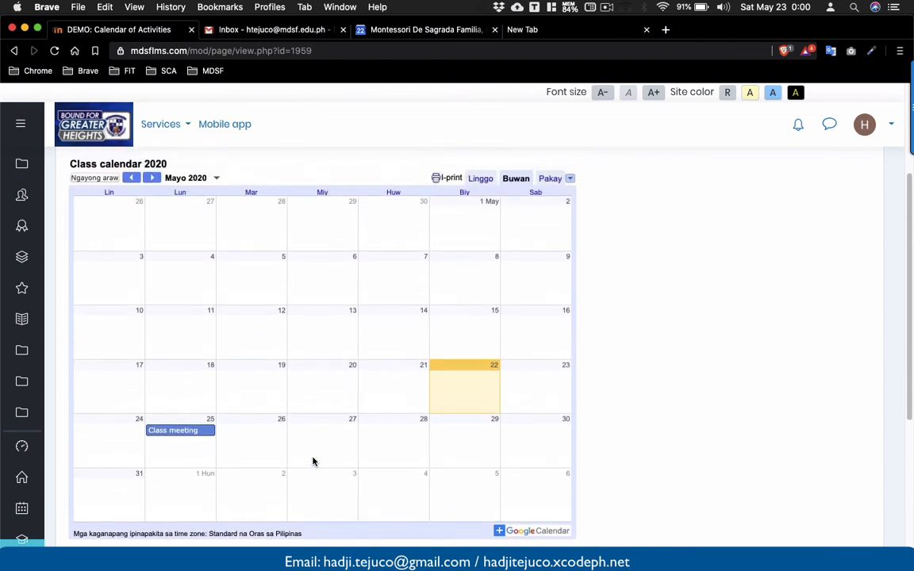
{"action": "scroll", "coordinate": [312, 461], "scroll_direction": "up", "scroll_amount": 1}
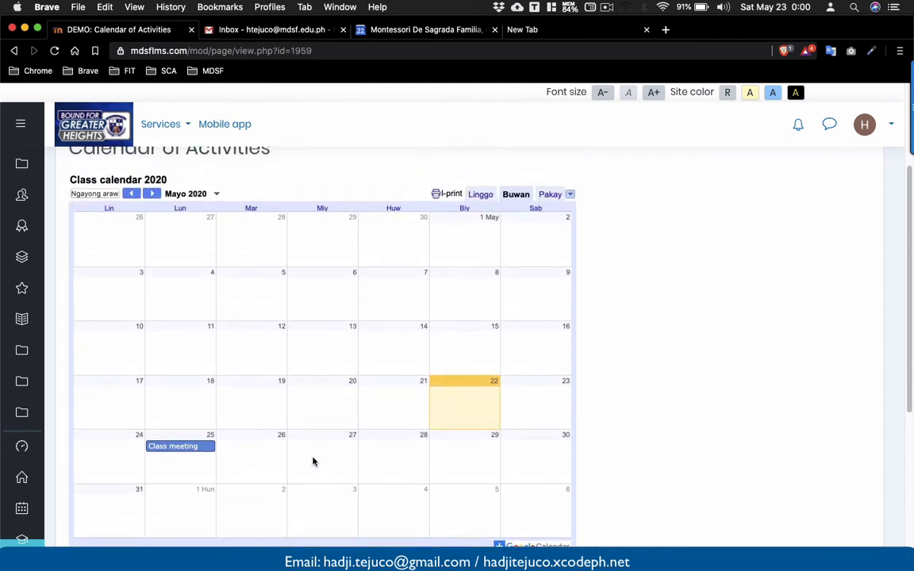